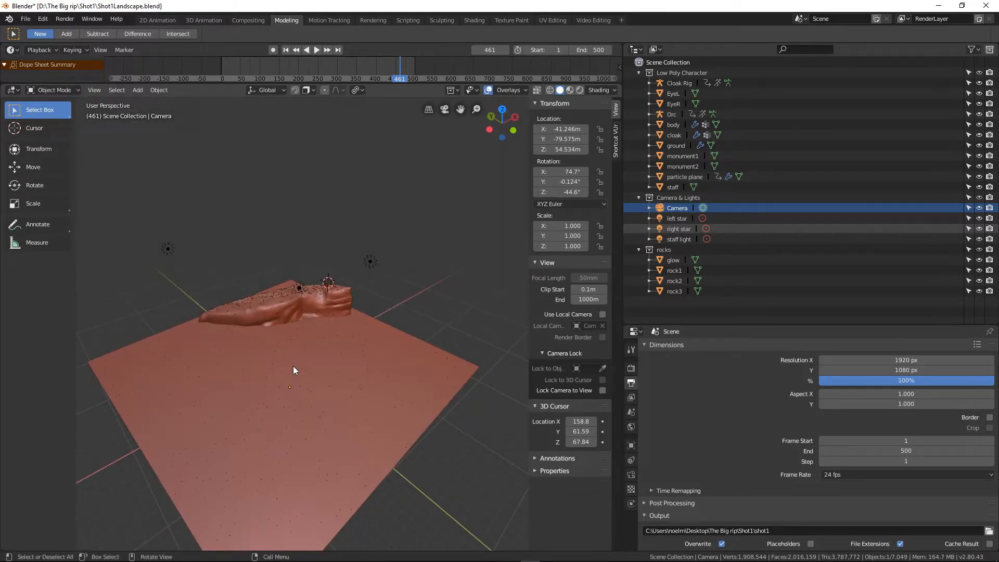
# - Examine the landscape around the camera, the framing through the camera, and the camera's lens settings
pyautogui.moveTo(293, 370); pyautogui.dragTo(323, 326, button='middle')
pyautogui.scroll(2, 314, 330)
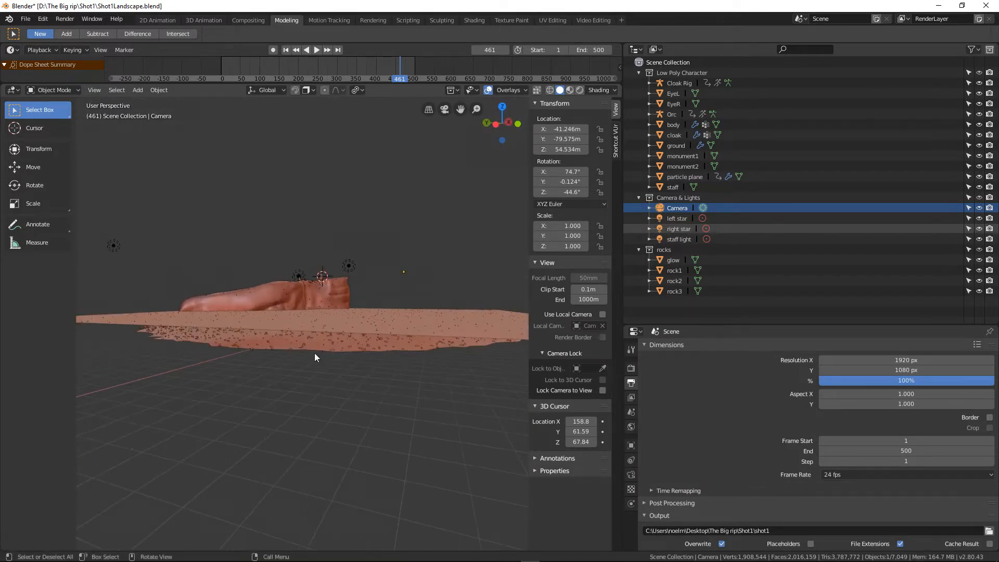
pyautogui.scroll(3, 292, 346)
pyautogui.scroll(2, 281, 350)
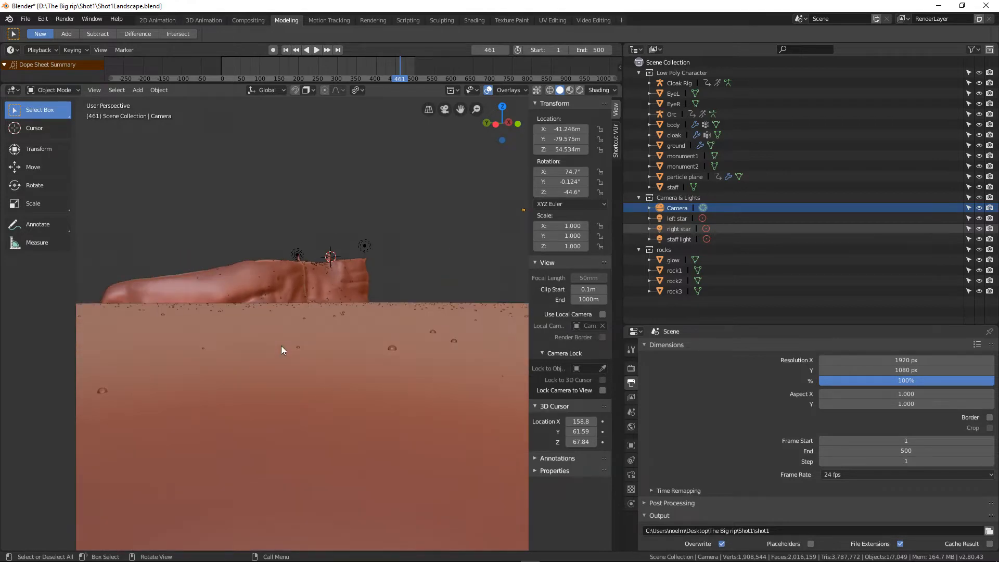
pyautogui.moveTo(283, 350); pyautogui.dragTo(443, 398, button='middle')
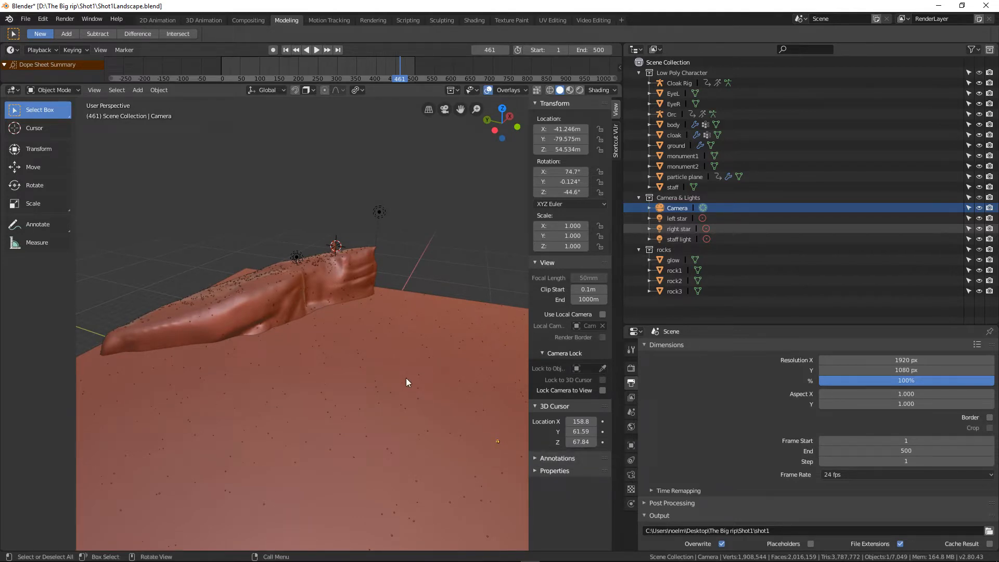
pyautogui.press('KP_Decimal')
pyautogui.scroll(-2, 347, 335)
pyautogui.press('KP_0')
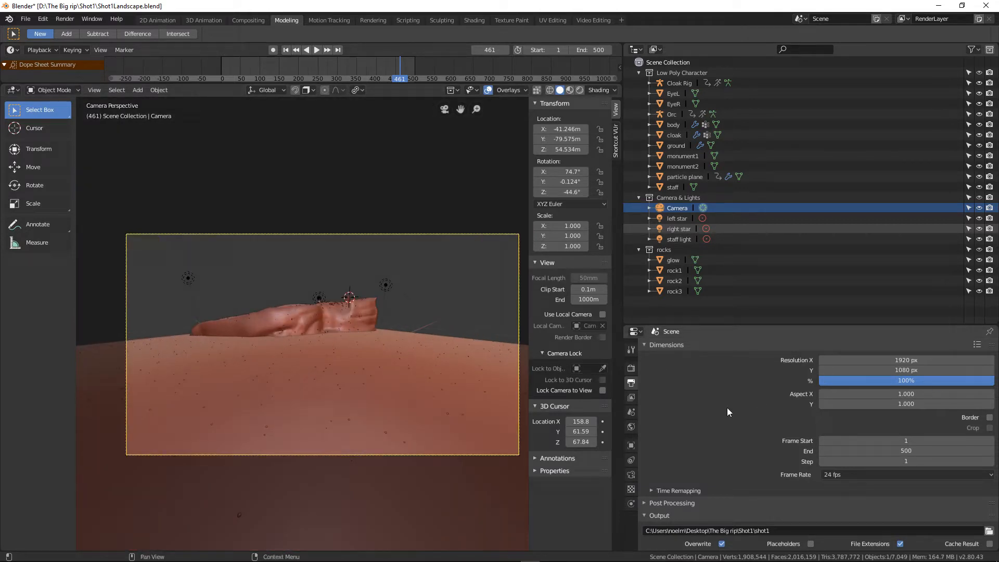
pyautogui.click(632, 475)
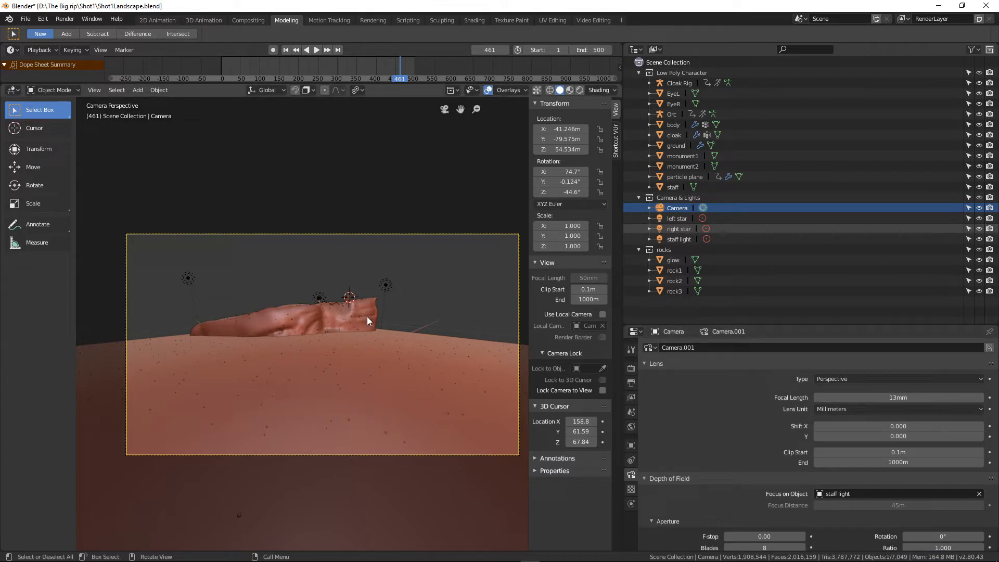
# - Snap the 3D cursor to the selected camera and add a path curve at that location
pyautogui.press('KP_7')
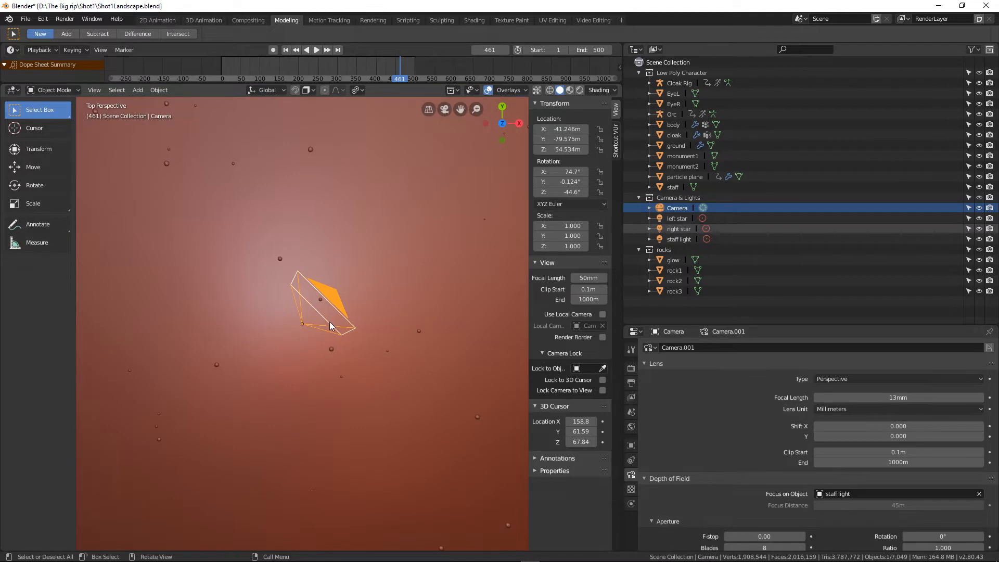
pyautogui.hotkey('shift', 's')
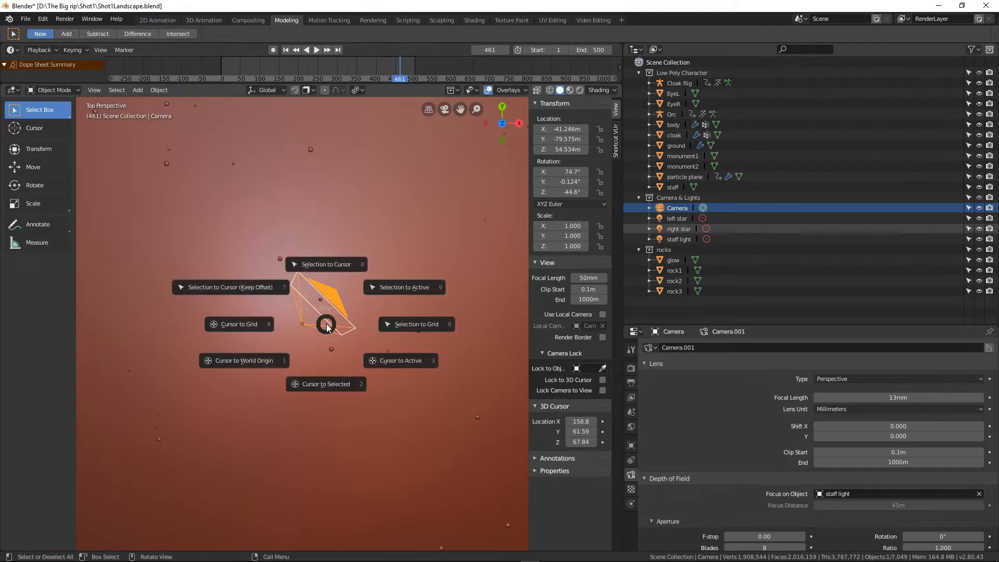
pyautogui.click(327, 383)
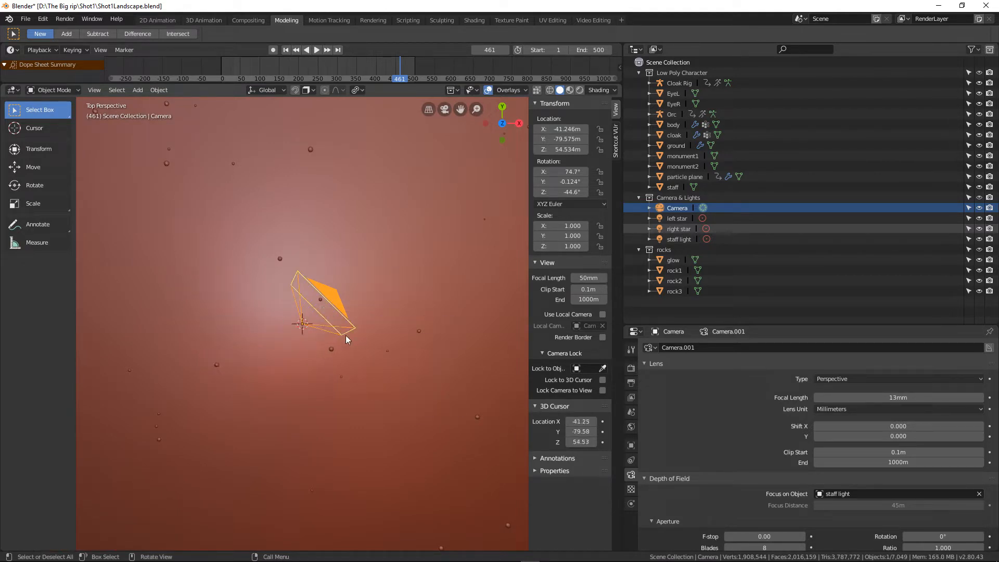
pyautogui.hotkey('shift', 'a')
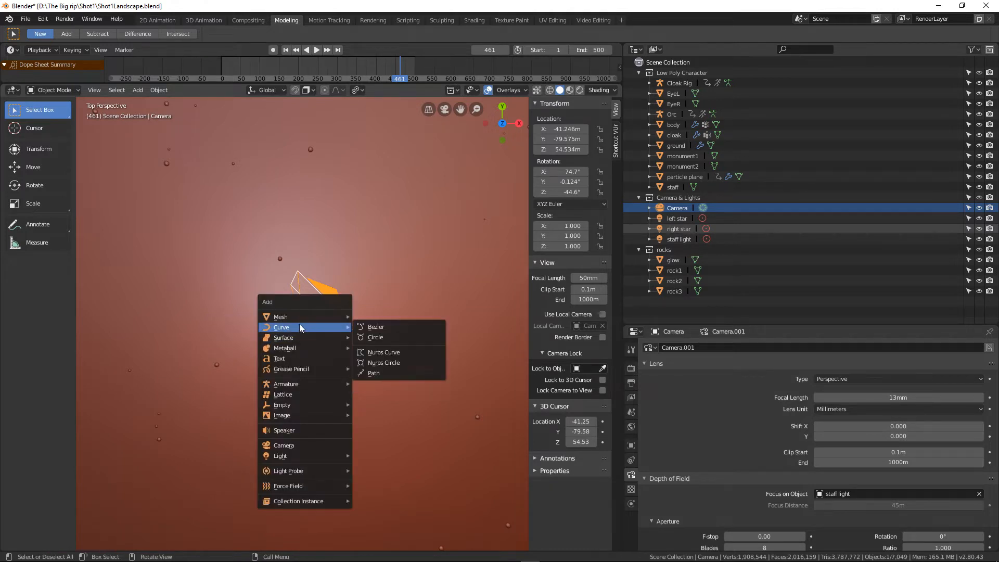
pyautogui.click(385, 376)
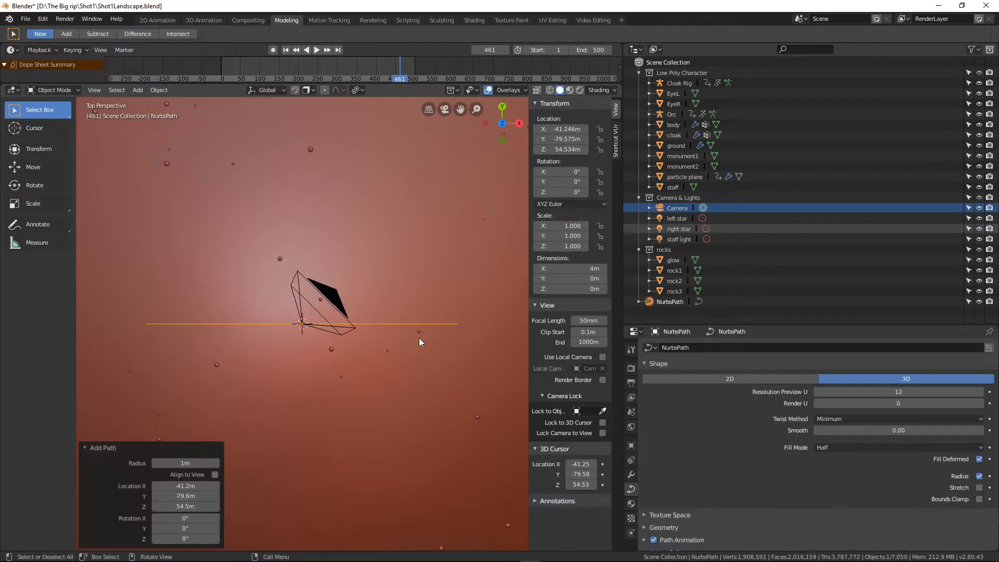
# - In top view, rotate the path about 43° to follow the camera's viewing direction and move it about 2.27 m in X and 1.93 m in Y
pyautogui.scroll(-3, 346, 360)
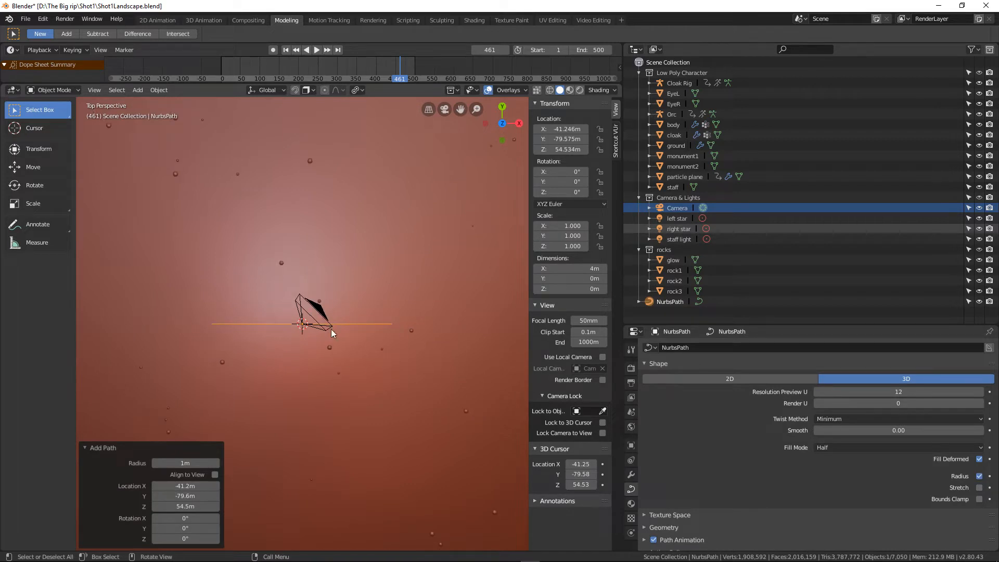
pyautogui.press('r')
pyautogui.click(363, 285)
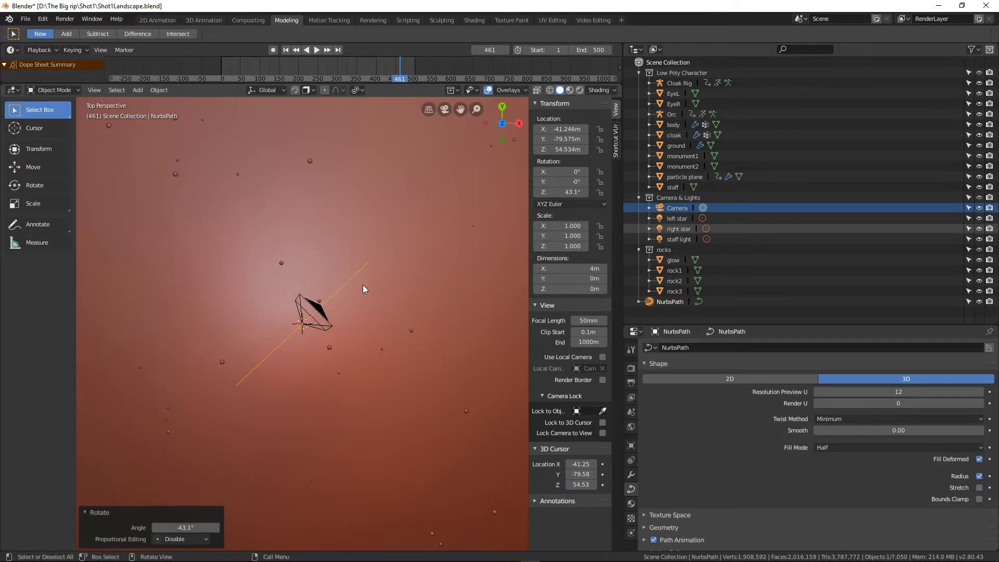
pyautogui.scroll(-4, 298, 330)
pyautogui.press('g')
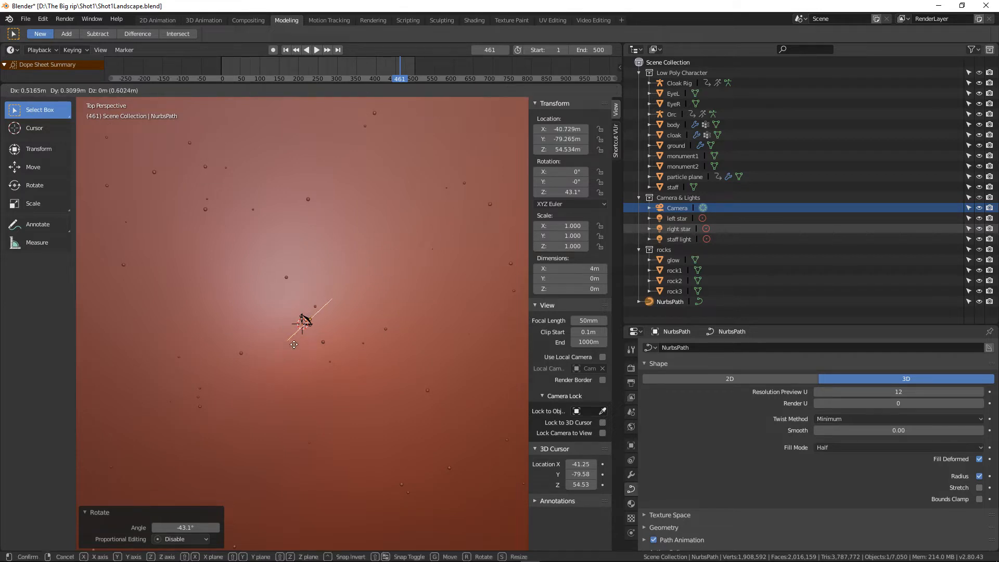
pyautogui.click(317, 324)
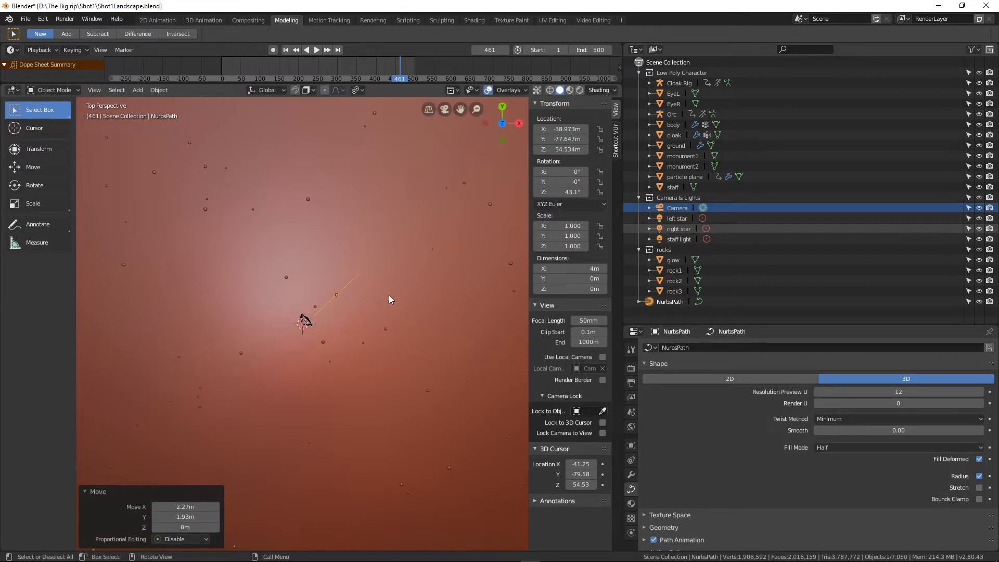
# - Edit the path's points and move its far end control point about 2.19 m in X and 0.46 m in Y
pyautogui.keyDown('shift'); pyautogui.moveTo(378, 298); pyautogui.dragTo(324, 331, button='middle'); pyautogui.keyUp('shift')
pyautogui.hotkey('ctrl', 'Tab')
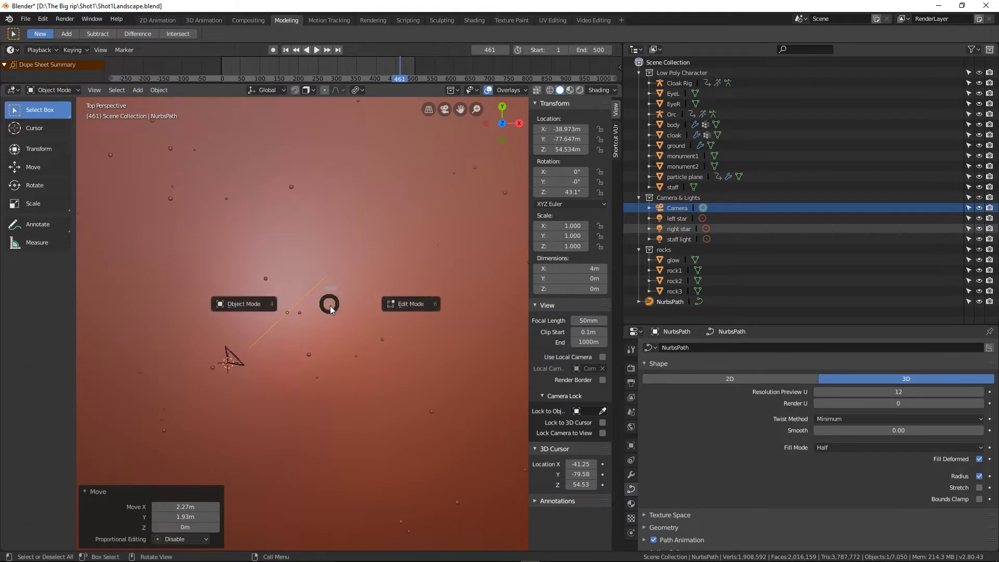
pyautogui.click(422, 300)
pyautogui.click(334, 271)
pyautogui.scroll(4, 267, 331)
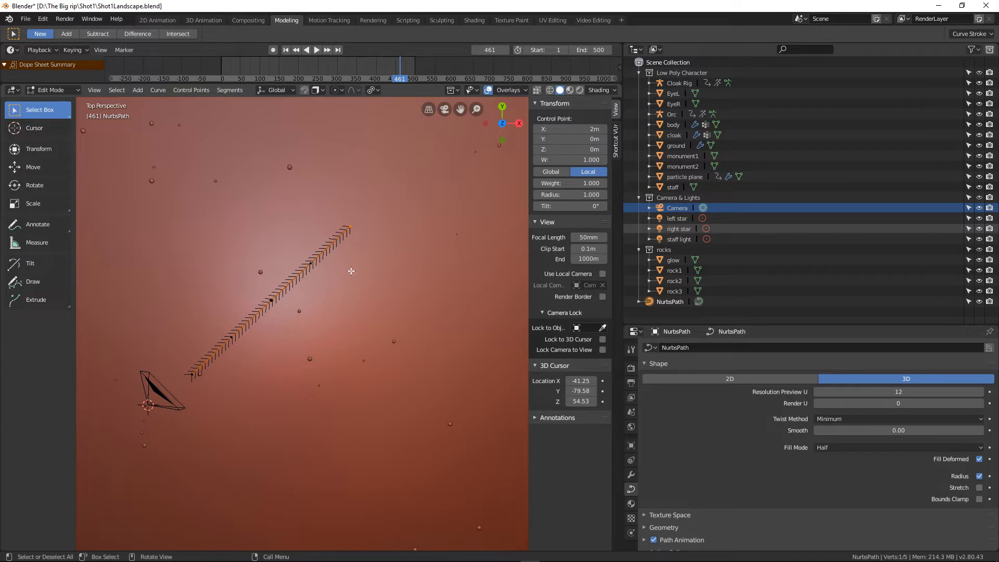
pyautogui.scroll(-2, 352, 271)
pyautogui.press('g')
pyautogui.click(419, 264)
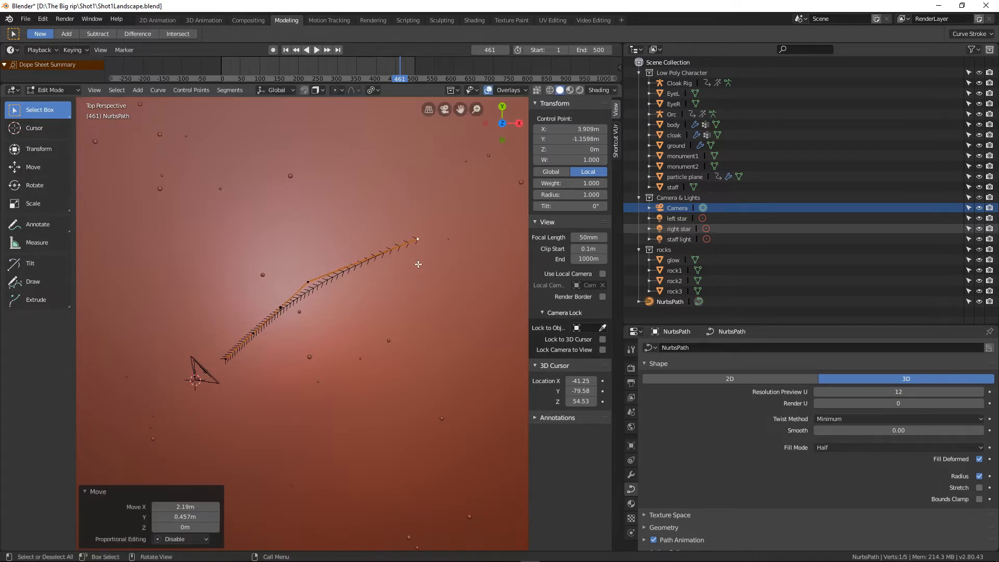
# - Move the control point next to the path's far end outward and realign the end point to lengthen the path away from the camera
pyautogui.click(309, 281)
pyautogui.press('g')
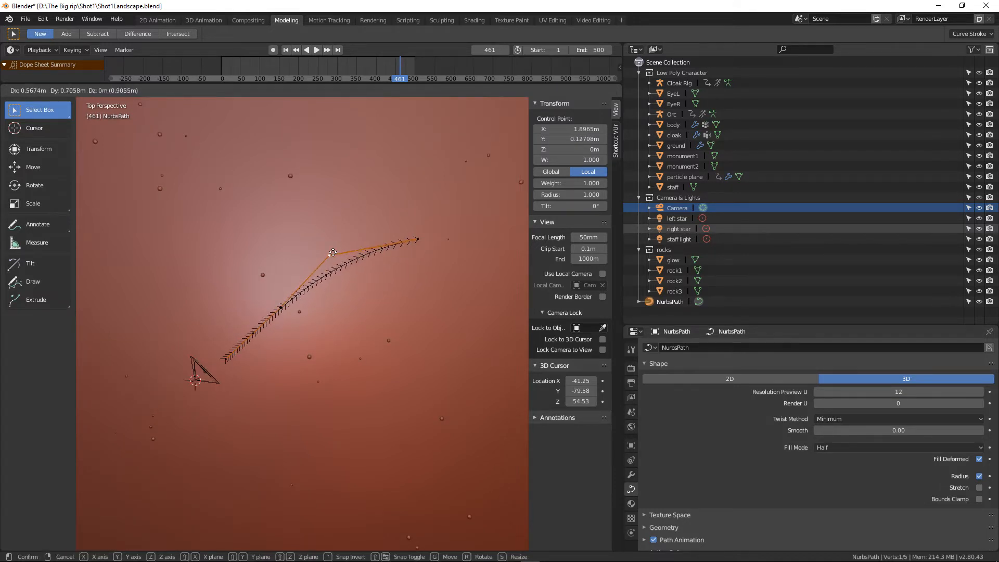
pyautogui.click(329, 255)
pyautogui.click(416, 240)
pyautogui.press('g')
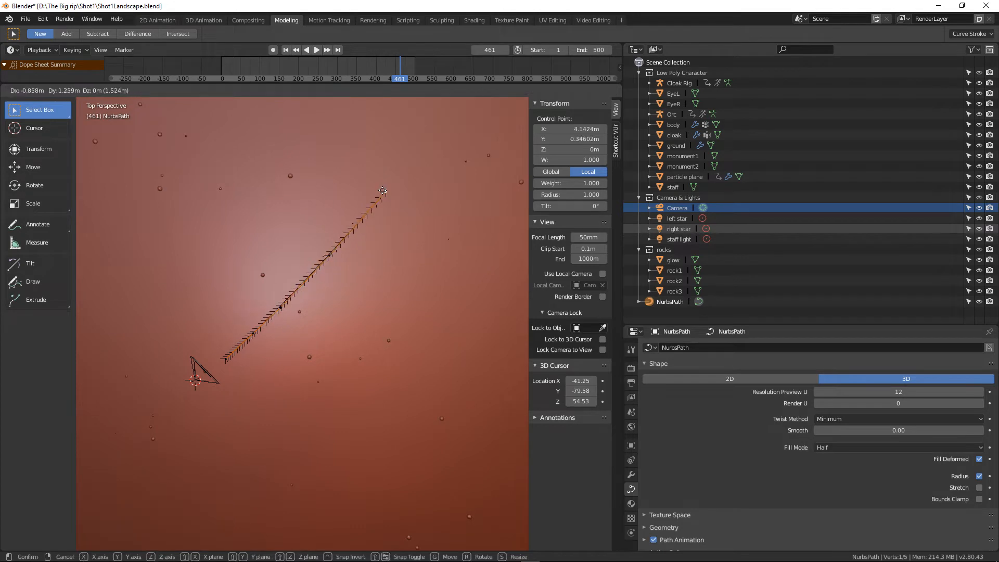
pyautogui.click(385, 193)
# - Shift the path's three intermediate control points to the same side so the path bends into a gentle arc
pyautogui.click(322, 255)
pyautogui.press('g')
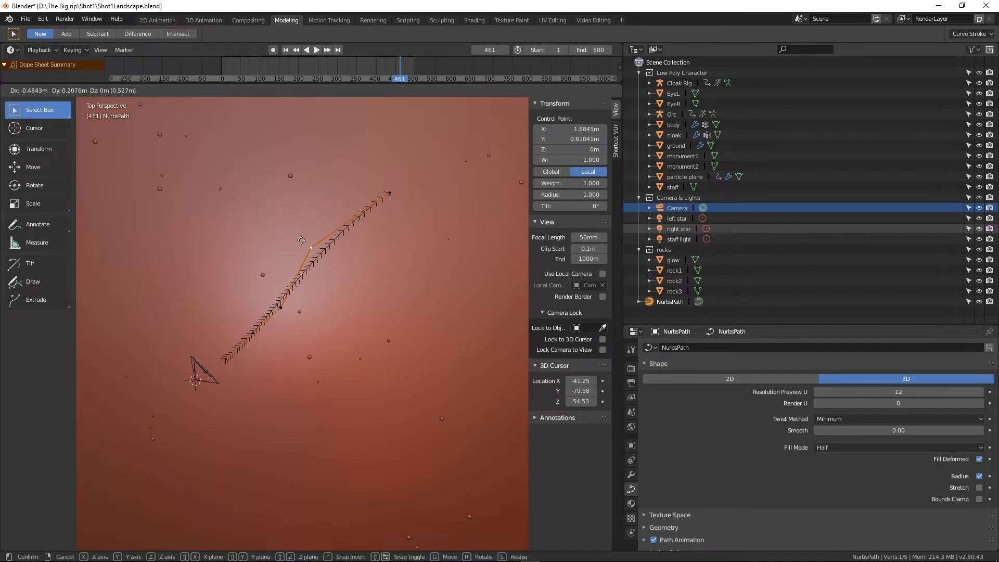
pyautogui.click(285, 299)
pyautogui.click(280, 304)
pyautogui.press('g')
pyautogui.click(262, 288)
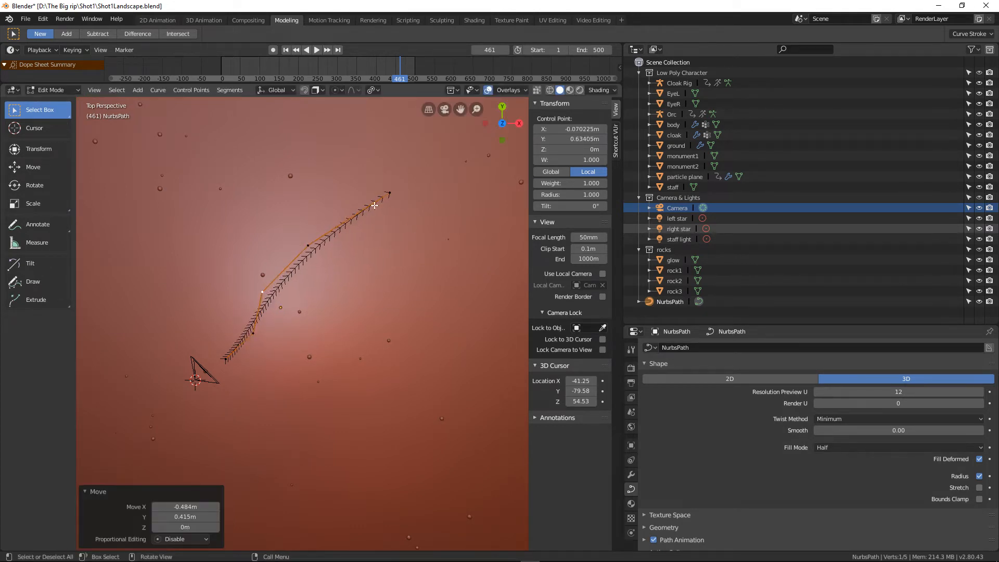
pyautogui.click(254, 333)
pyautogui.press('g')
pyautogui.click(245, 326)
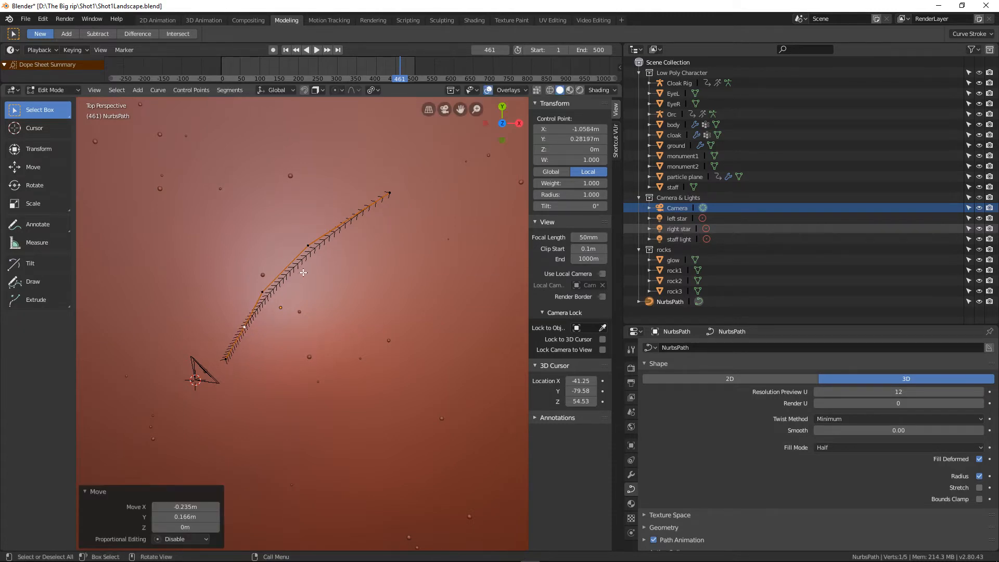
# - Strengthen the path's bend by moving the control point next to the far end and shifting the middle one about 0.26 m in X and 0.61 m in Y
pyautogui.click(308, 241)
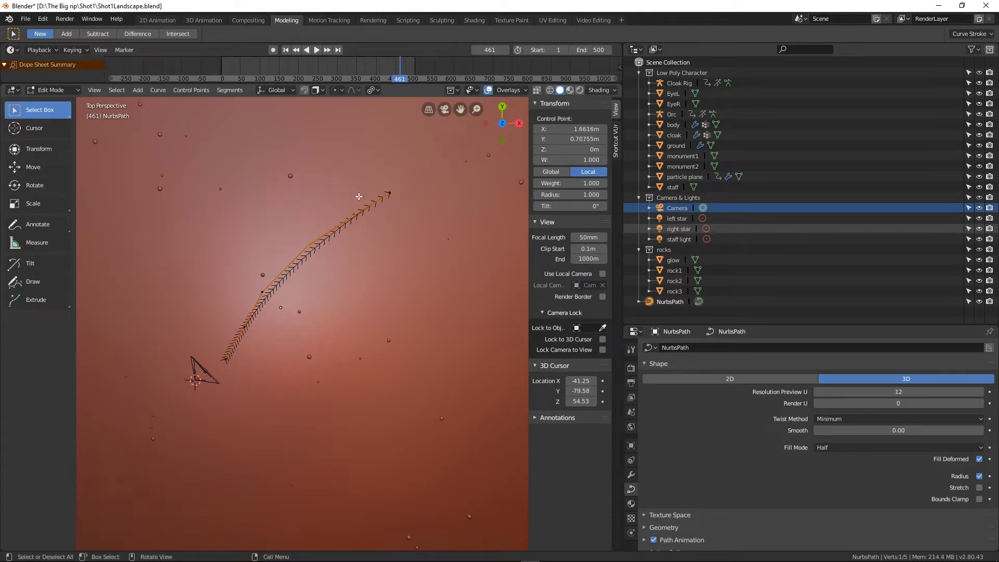
pyautogui.press('g')
pyautogui.click(342, 194)
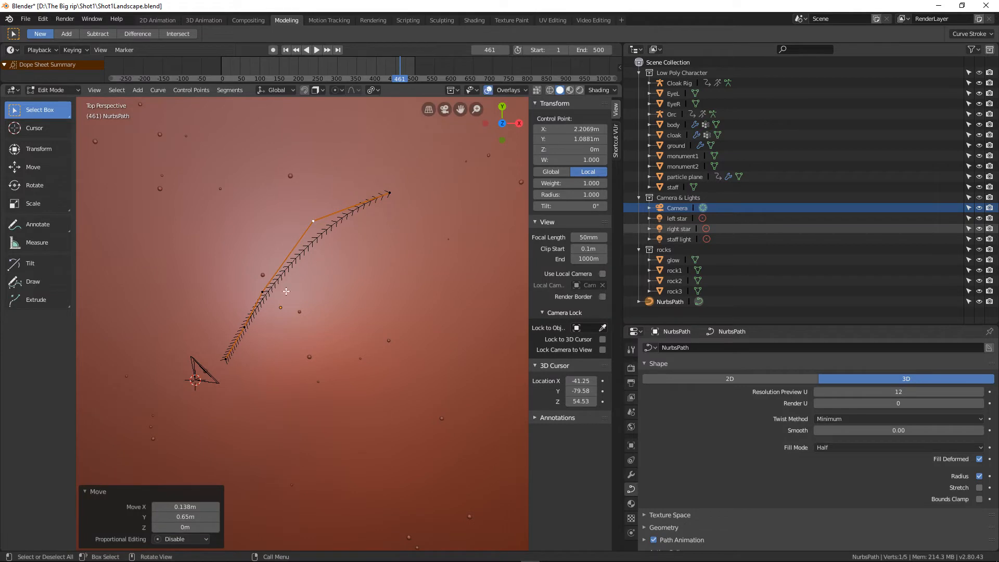
pyautogui.press('g')
pyautogui.click(294, 255)
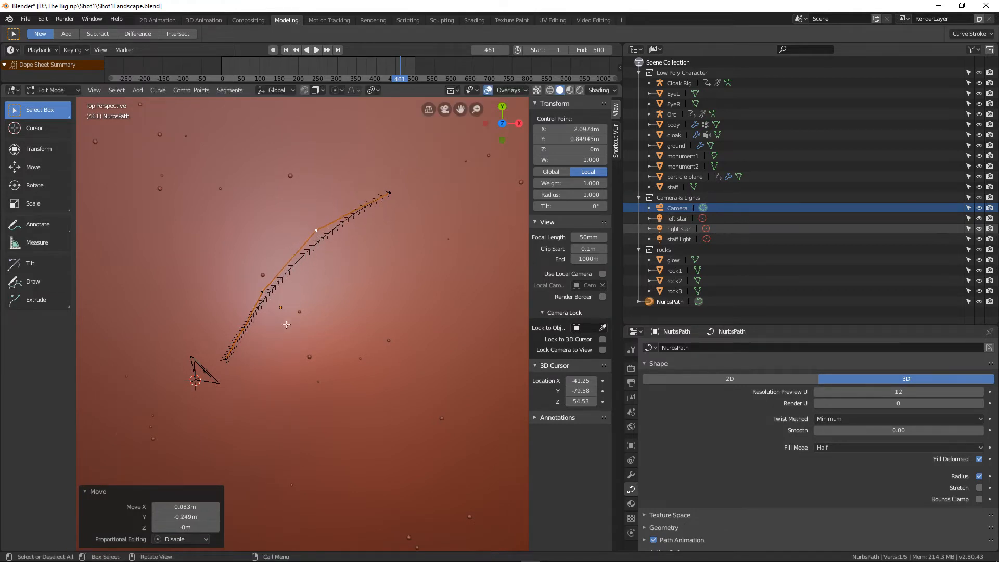
pyautogui.click(263, 292)
pyautogui.press('g')
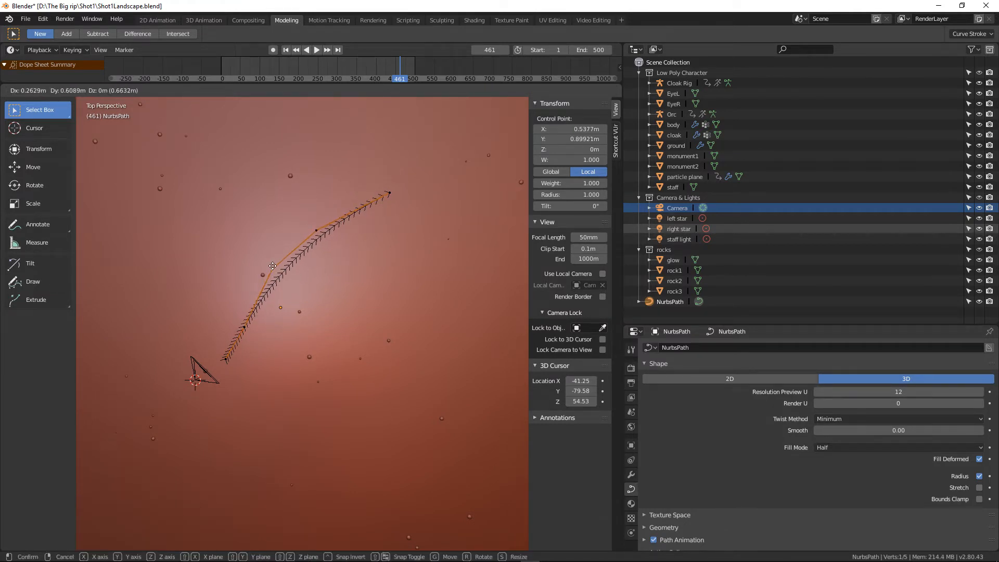
pyautogui.click(280, 268)
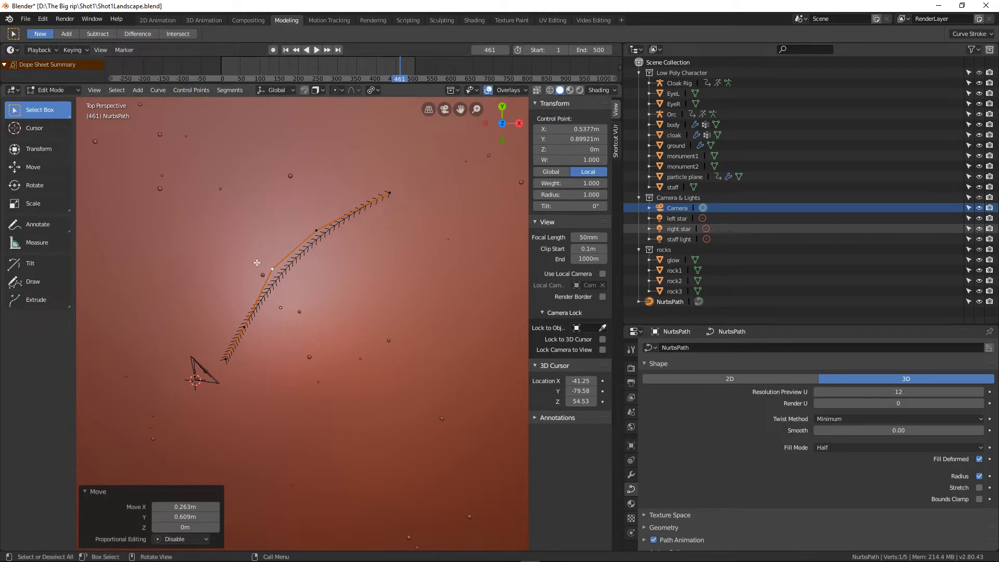
pyautogui.click(10, 49)
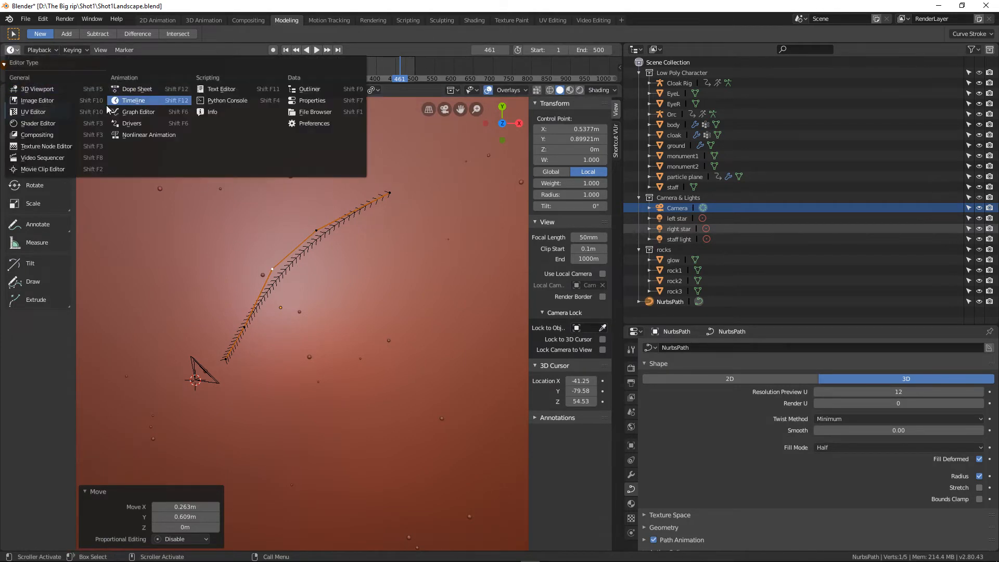
pyautogui.click(130, 111)
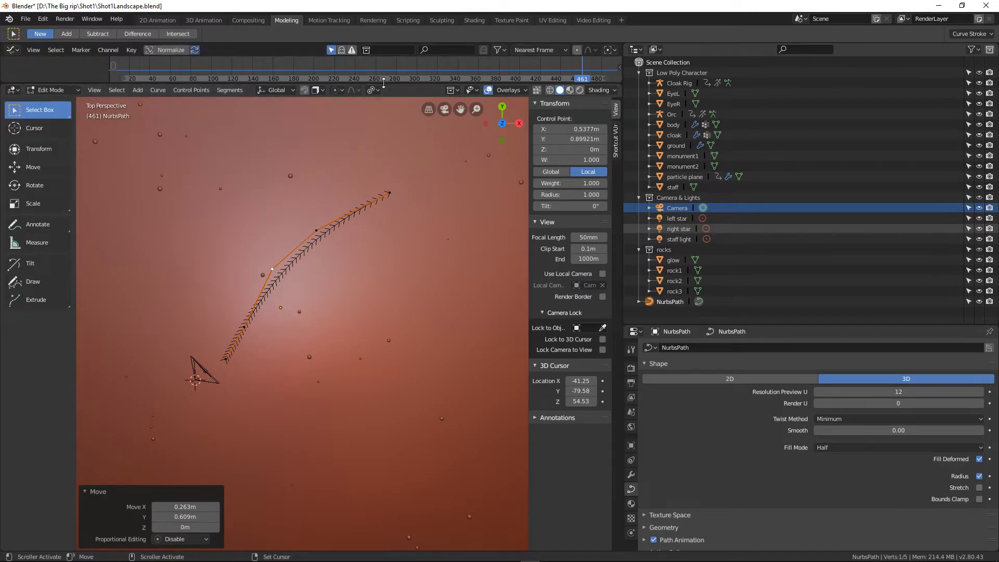
pyautogui.moveTo(383, 83); pyautogui.dragTo(350, 66)
pyautogui.click(18, 49)
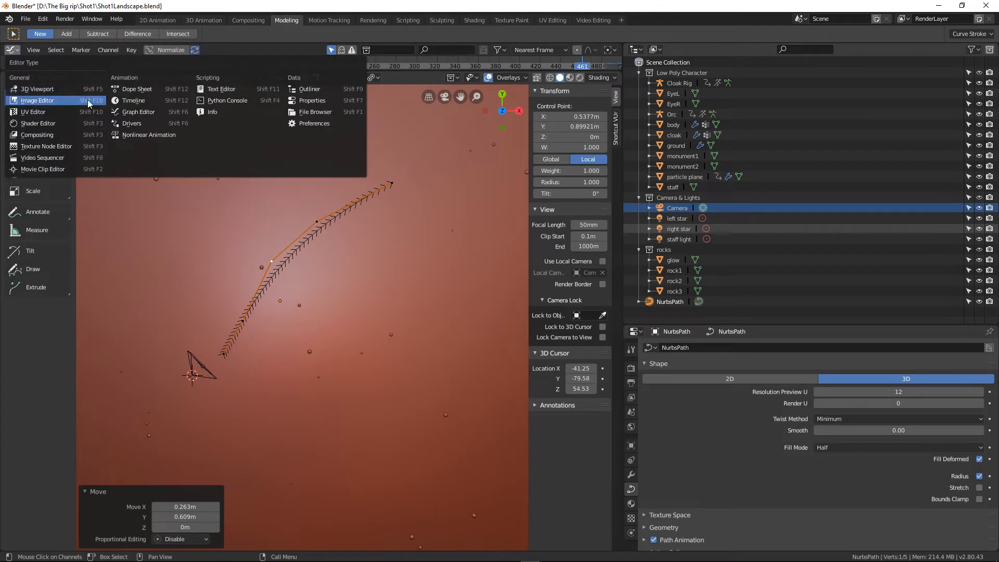
pyautogui.click(122, 100)
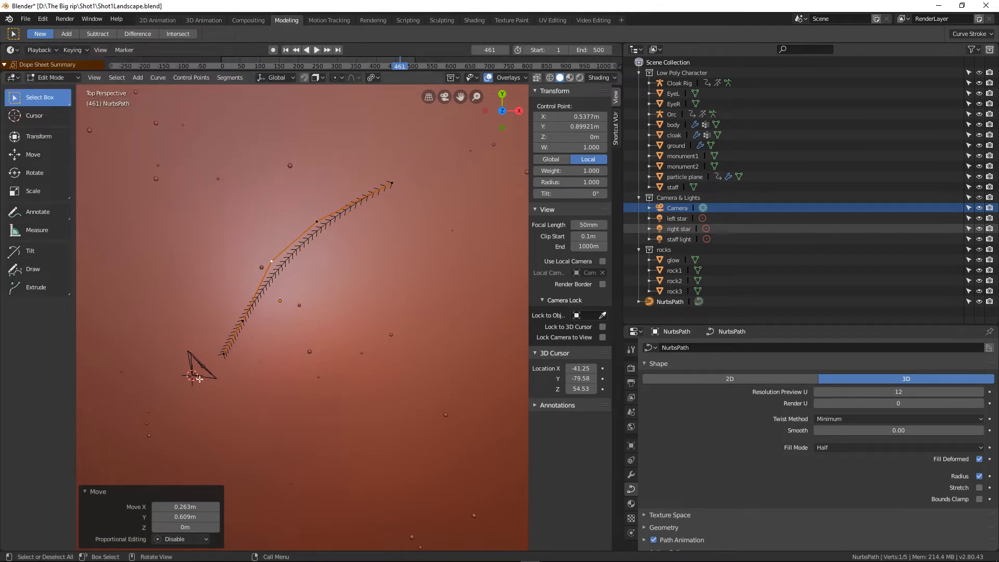
# - Return the path to Object Mode and apply its scale
pyautogui.hotkey('ctrl', 'Tab')
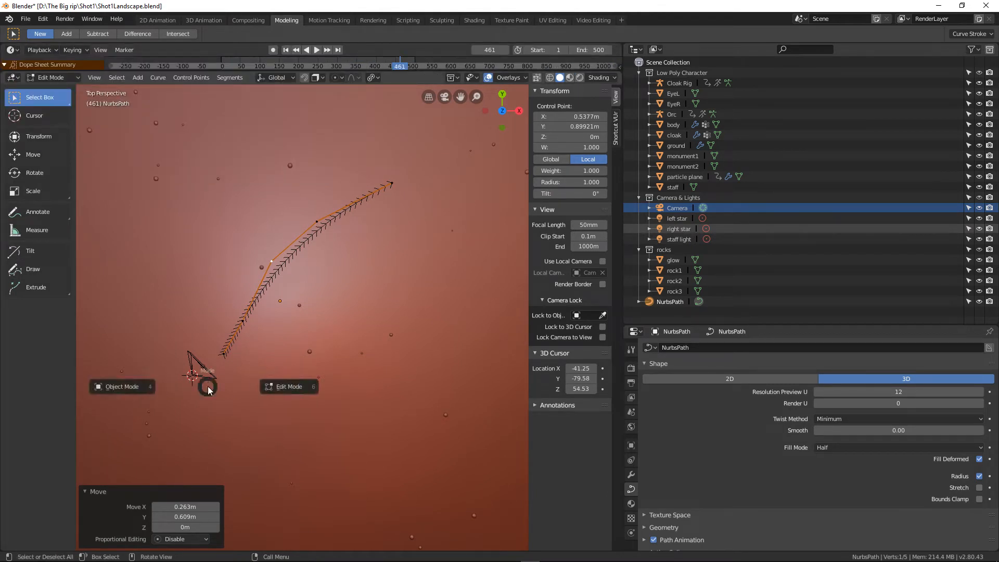
pyautogui.click(132, 388)
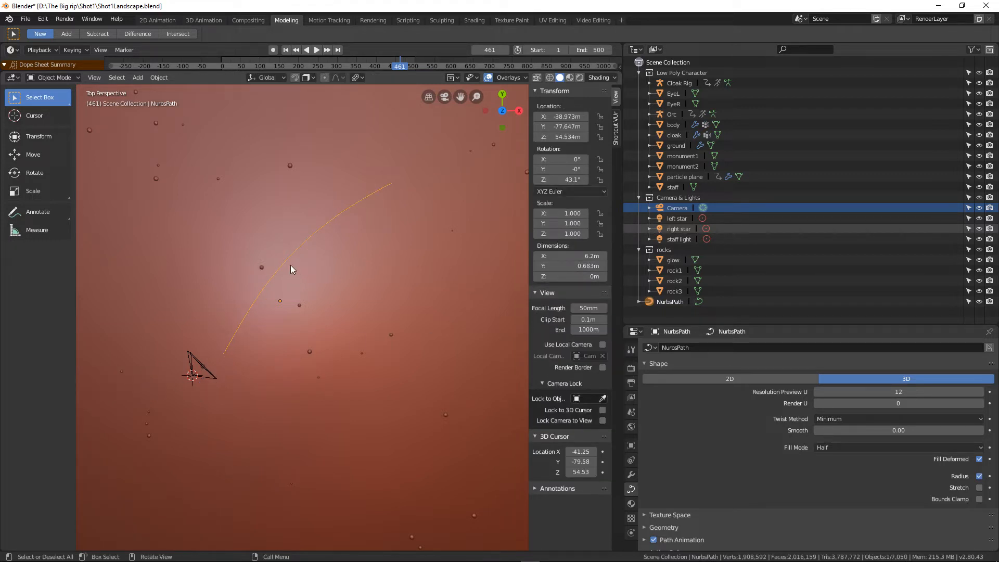
pyautogui.hotkey('ctrl', 'a')
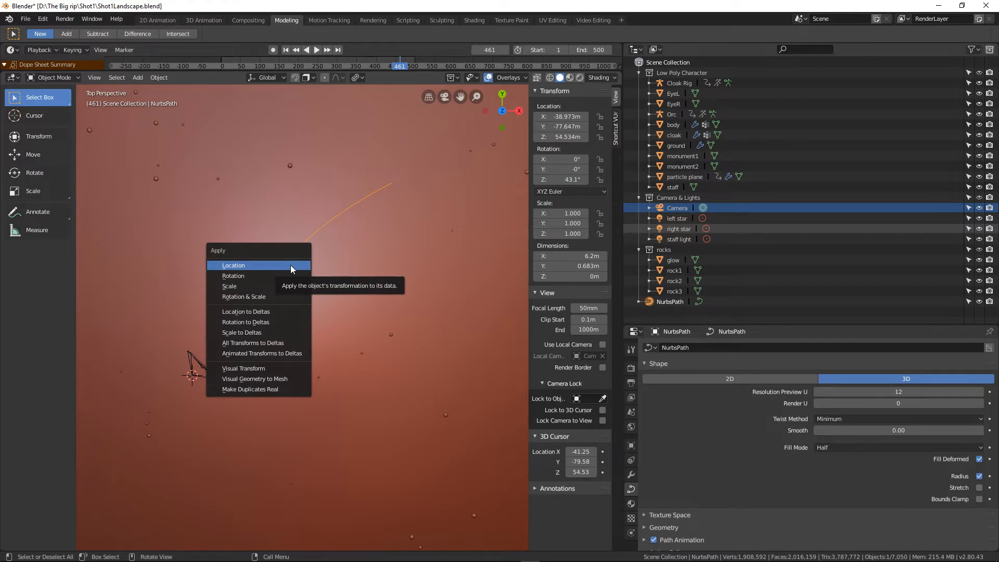
pyautogui.click(255, 286)
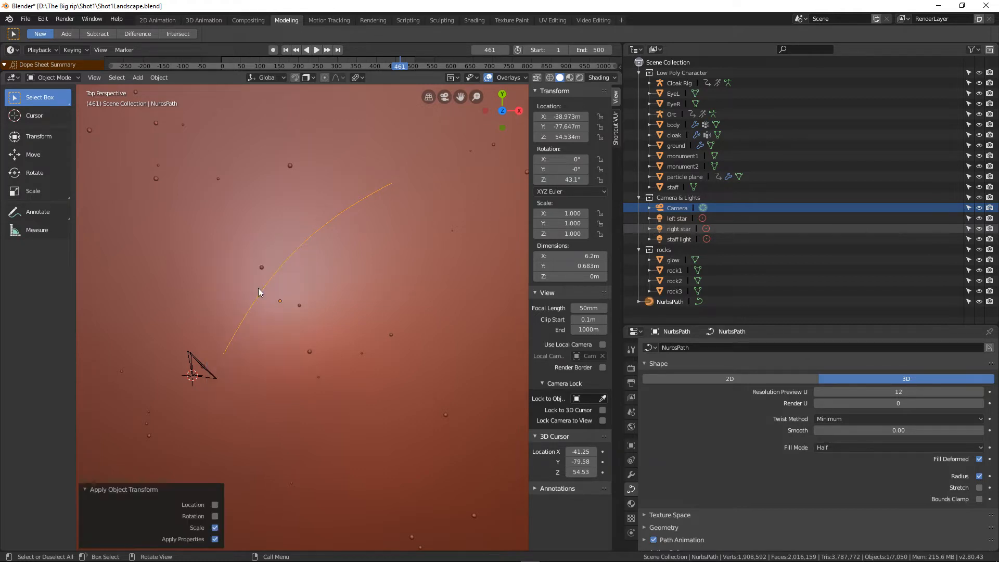
# - Include the rotation in the transform being applied to the path
pyautogui.click(214, 516)
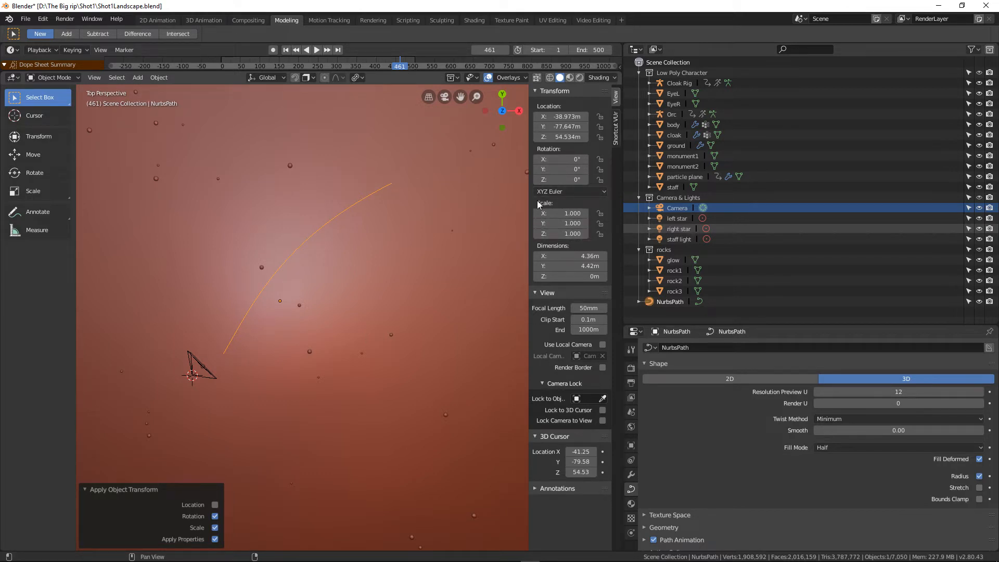
# - Add a Follow Path constraint to the camera
pyautogui.moveTo(321, 354); pyautogui.dragTo(251, 328, button='middle')
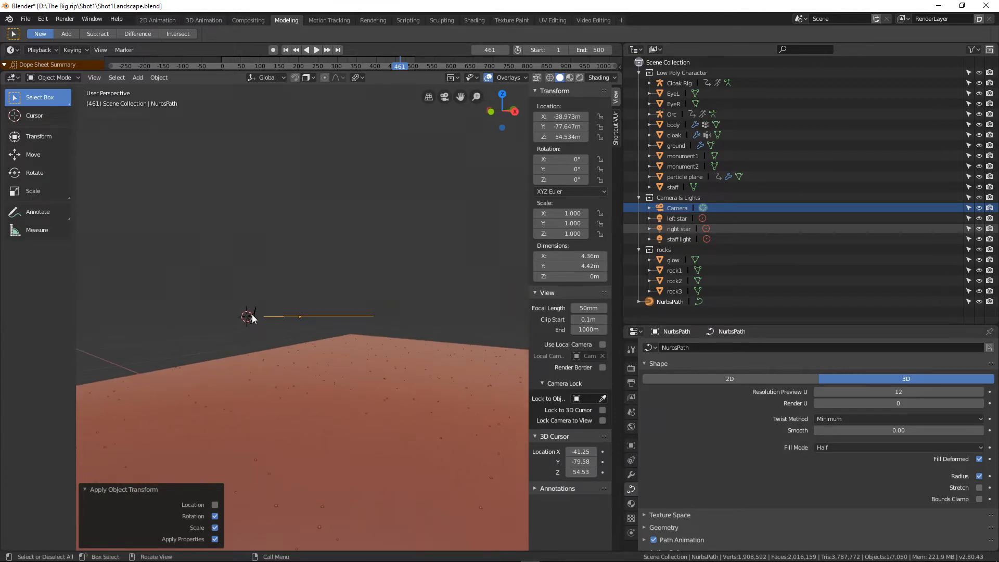
pyautogui.click(250, 317)
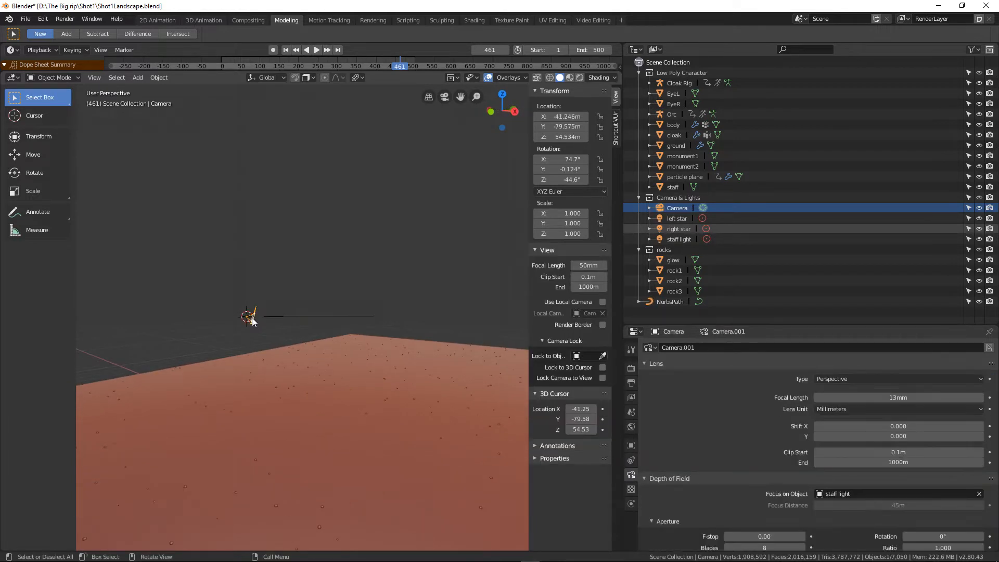
pyautogui.click(631, 461)
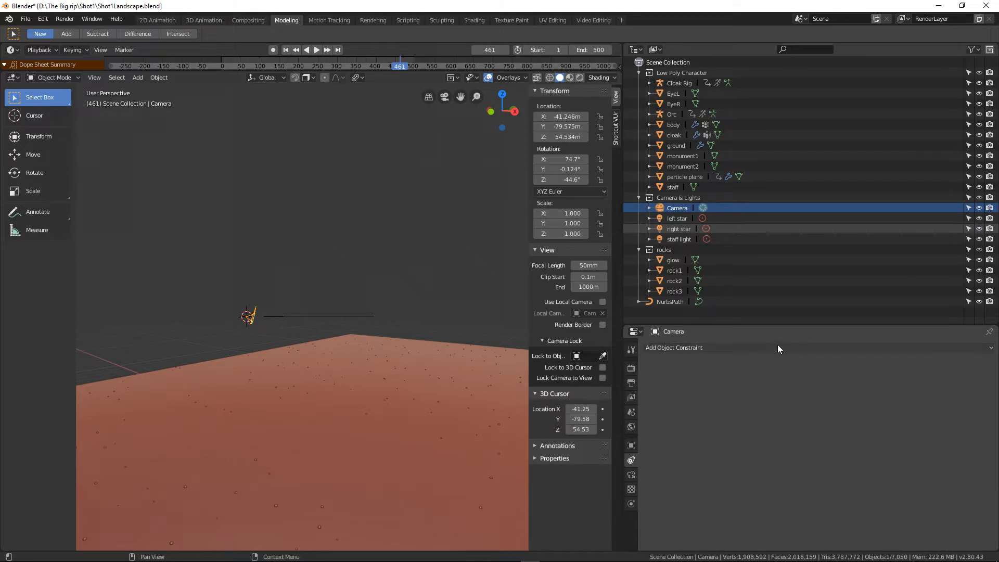
pyautogui.click(777, 348)
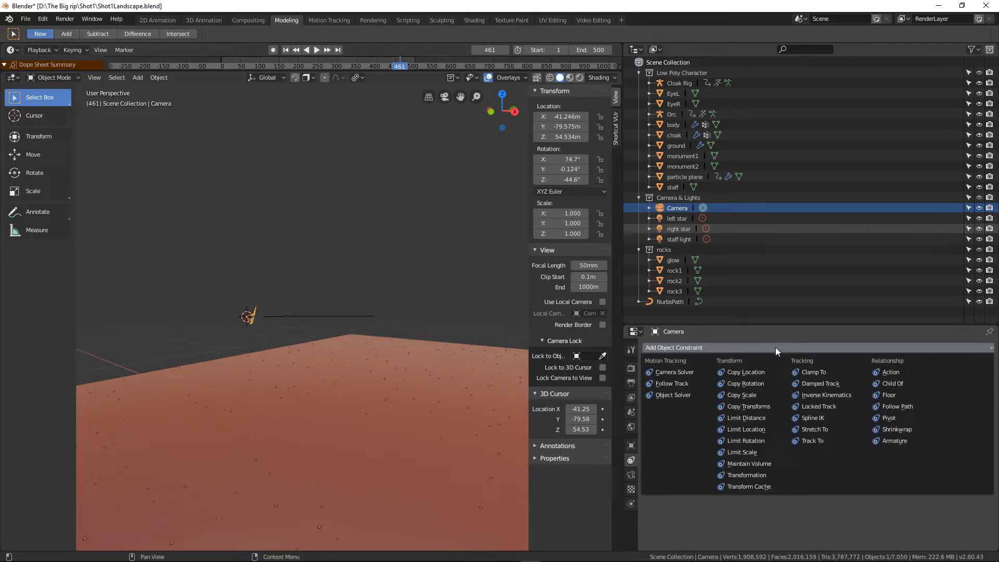
pyautogui.click(906, 406)
pyautogui.scroll(-5, 383, 394)
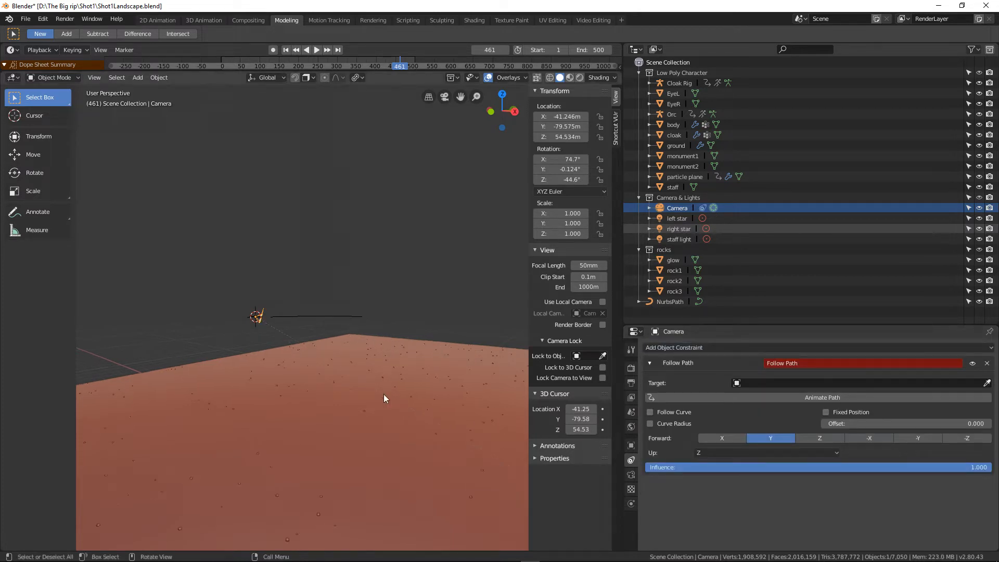
pyautogui.scroll(3, 373, 408)
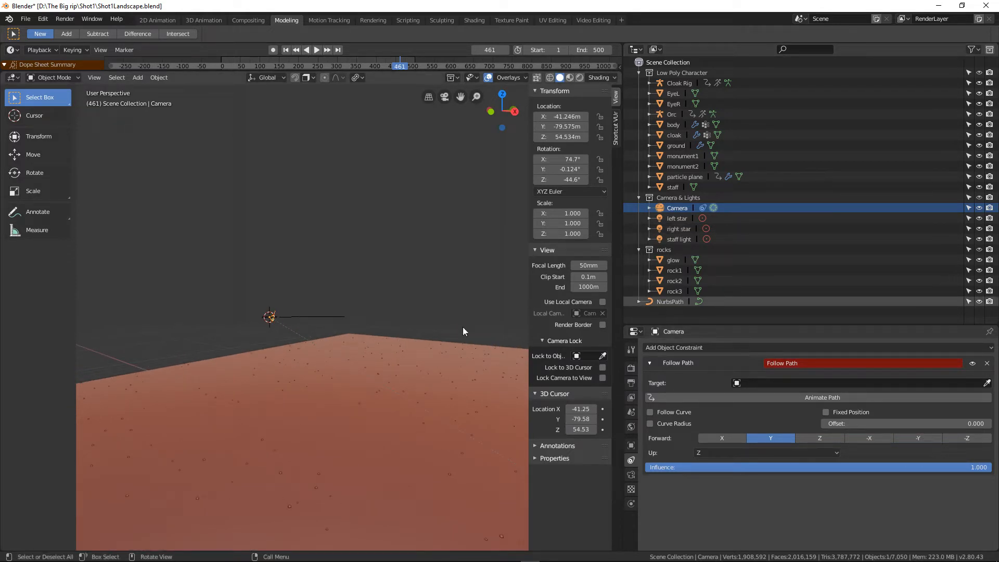
# - Rename the NurbsPath object as CamPath
pyautogui.doubleClick(670, 301)
pyautogui.write('CamPath')
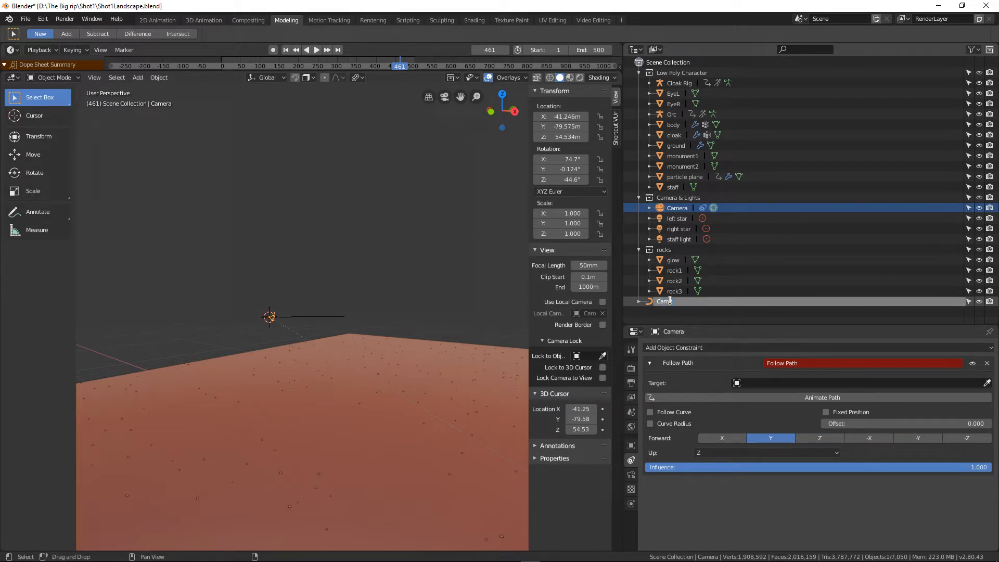
pyautogui.press('Return')
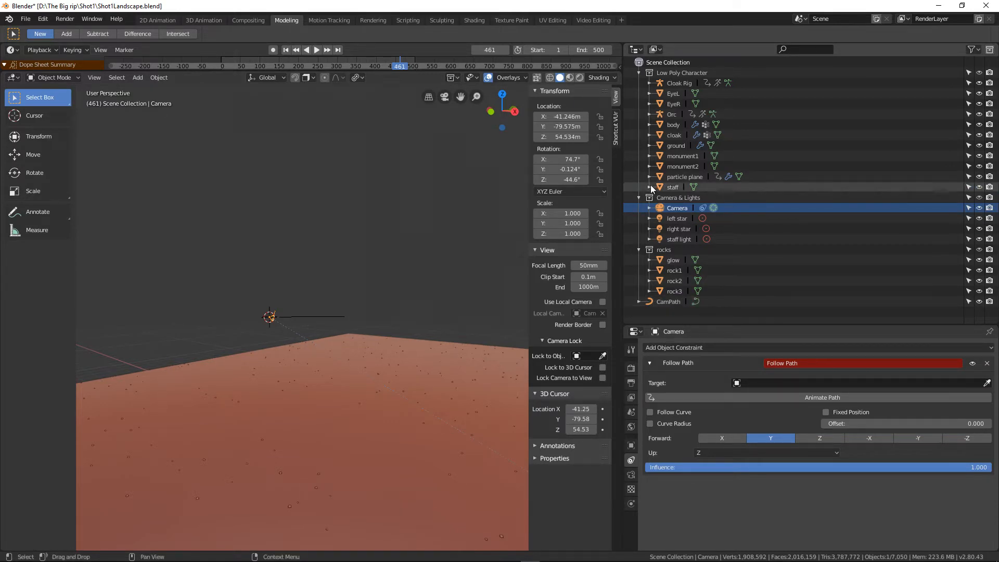
# - Set CamPath as the target of the camera's Follow Path constraint
pyautogui.click(761, 383)
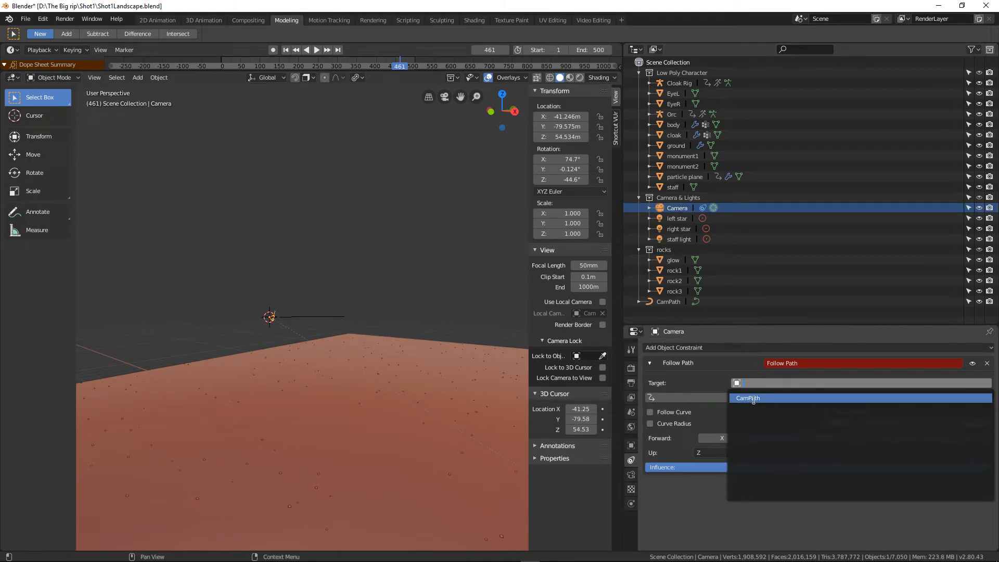
pyautogui.click(754, 399)
pyautogui.moveTo(397, 288); pyautogui.dragTo(332, 283, button='middle')
pyautogui.moveTo(253, 301); pyautogui.dragTo(180, 253, button='middle')
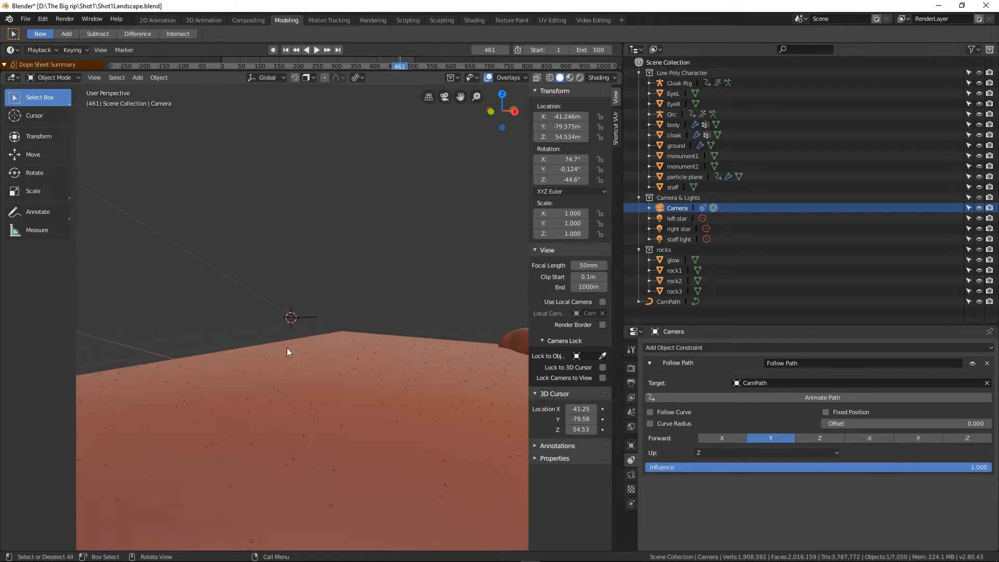
pyautogui.moveTo(289, 316); pyautogui.dragTo(295, 318, button='middle')
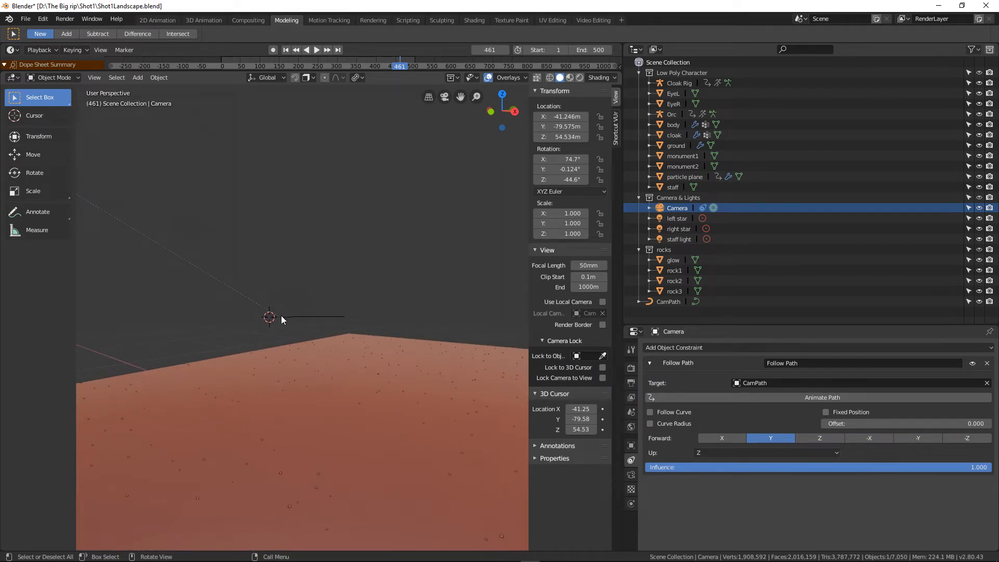
# - Snap the camera back to the 3D cursor and look at the scene through the camera
pyautogui.hotkey('shift', 's')
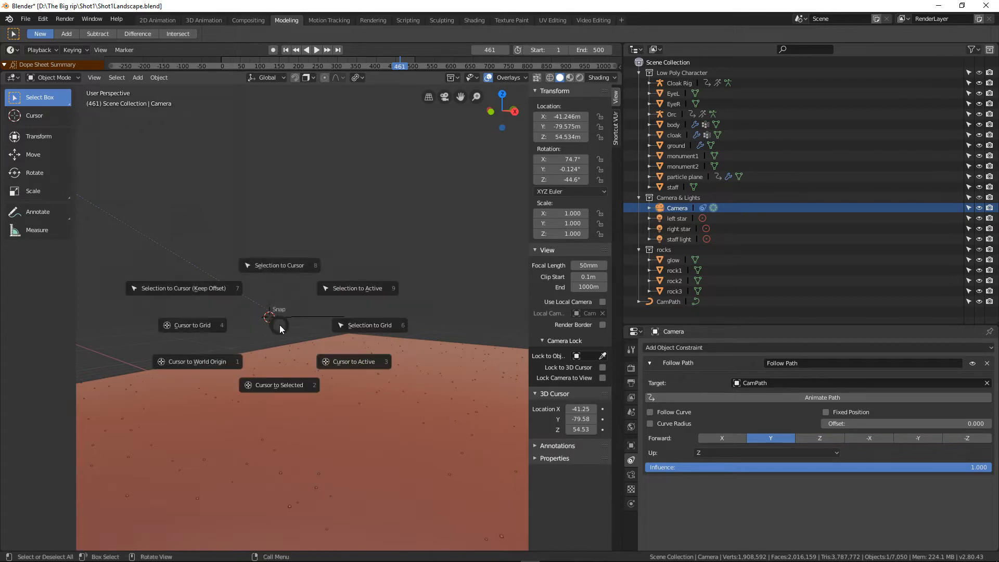
pyautogui.click(273, 268)
pyautogui.moveTo(306, 361); pyautogui.dragTo(347, 320, button='middle')
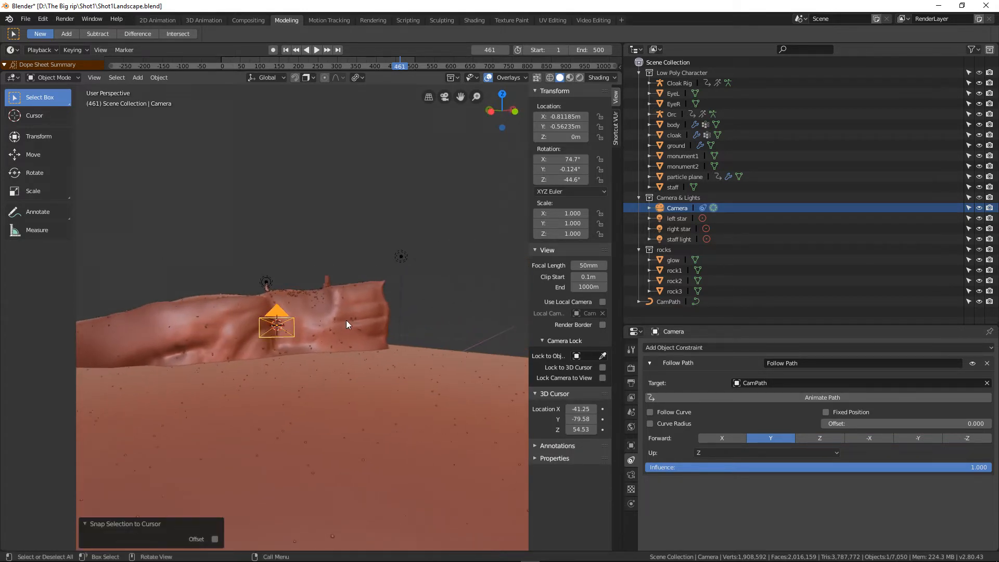
pyautogui.press('KP_0')
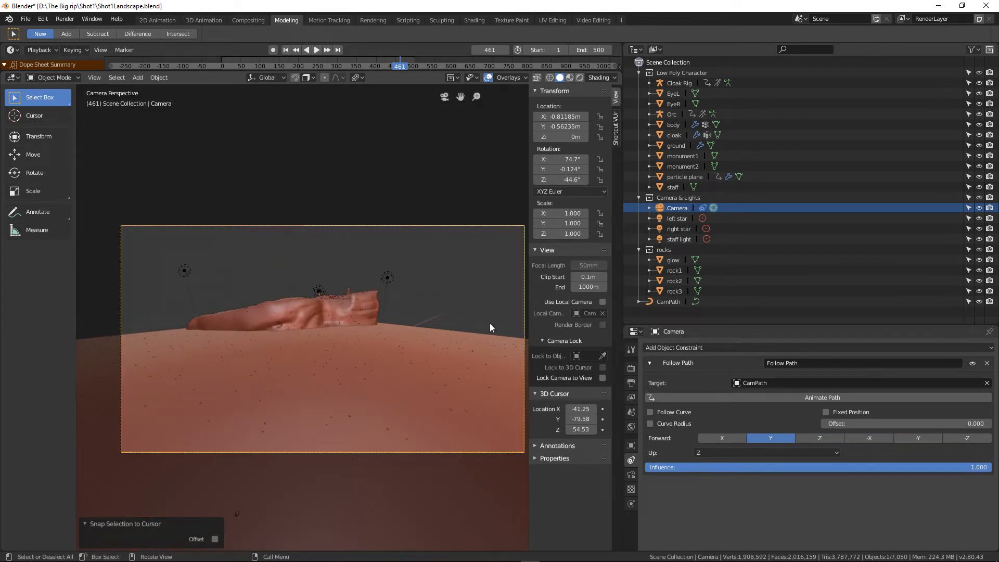
# - Return to frame 1 and enlarge the timeline area
pyautogui.click(286, 52)
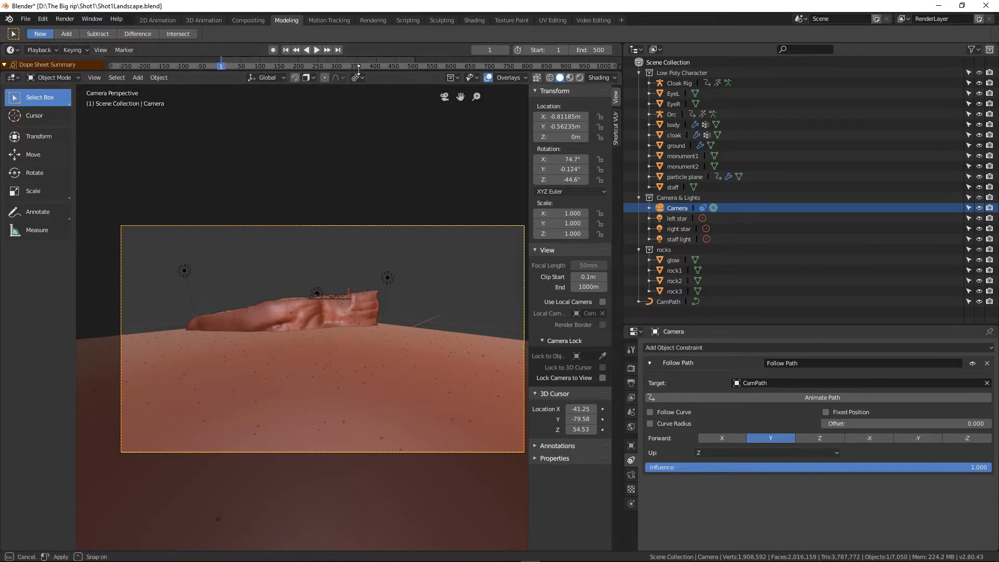
pyautogui.moveTo(357, 71); pyautogui.dragTo(356, 106)
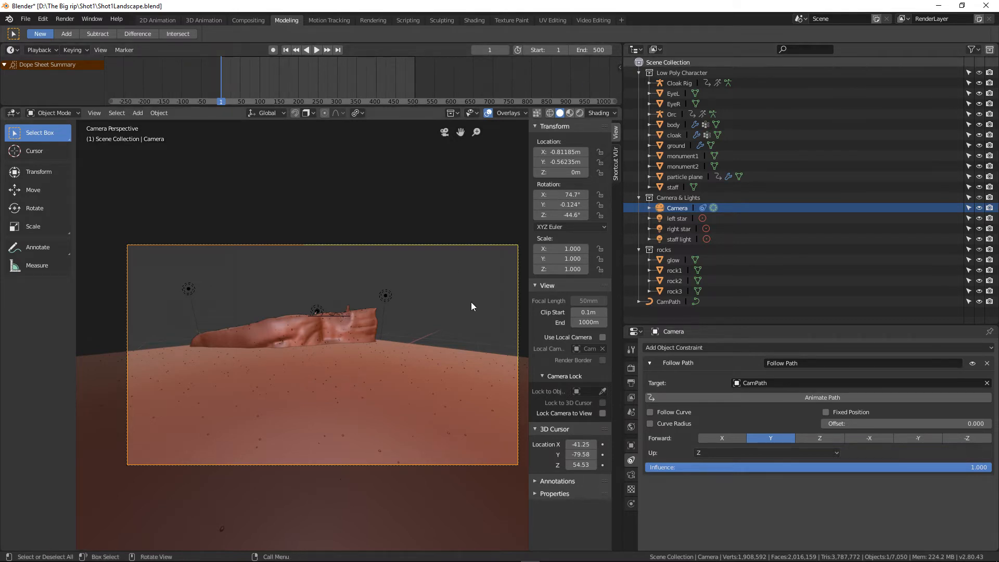
# - Set CamPath's path animation length to 500 frames to match the scene's end frame
pyautogui.click(666, 303)
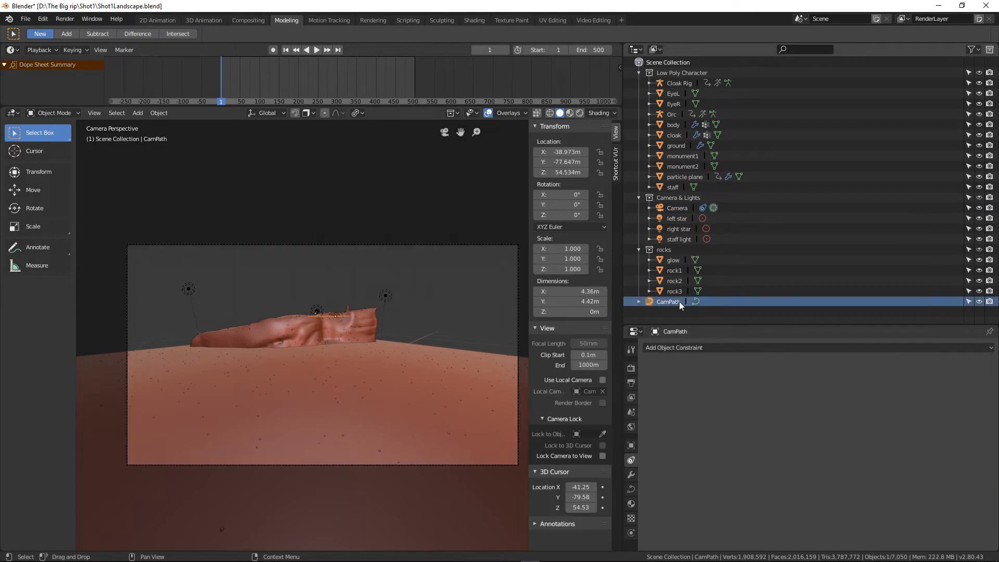
pyautogui.click(633, 490)
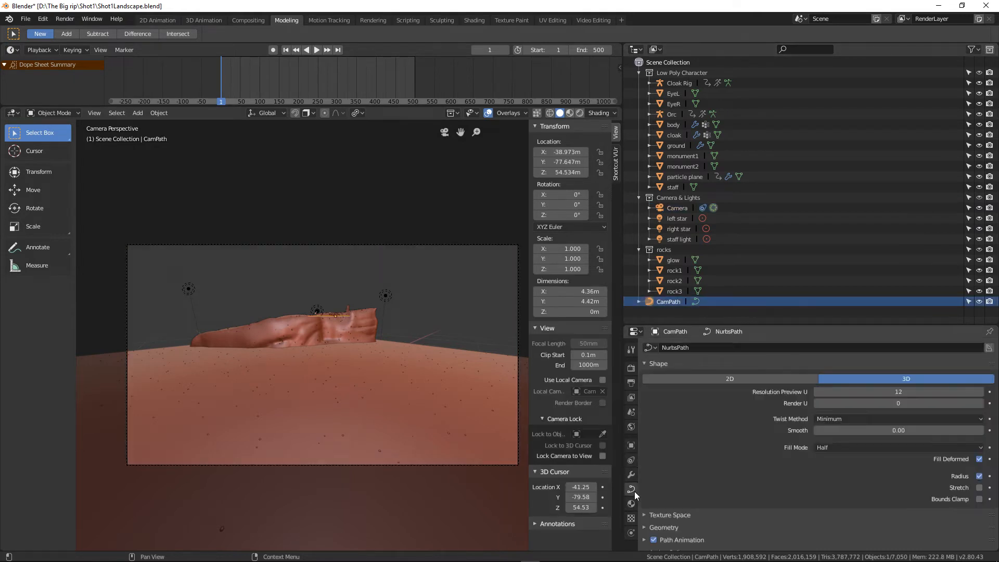
pyautogui.scroll(-4, 752, 458)
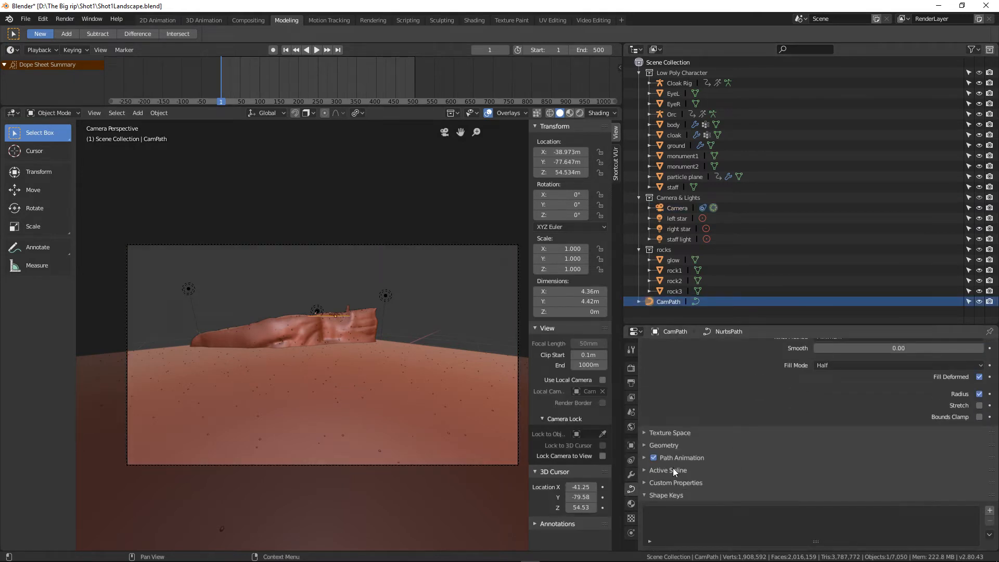
pyautogui.click(645, 457)
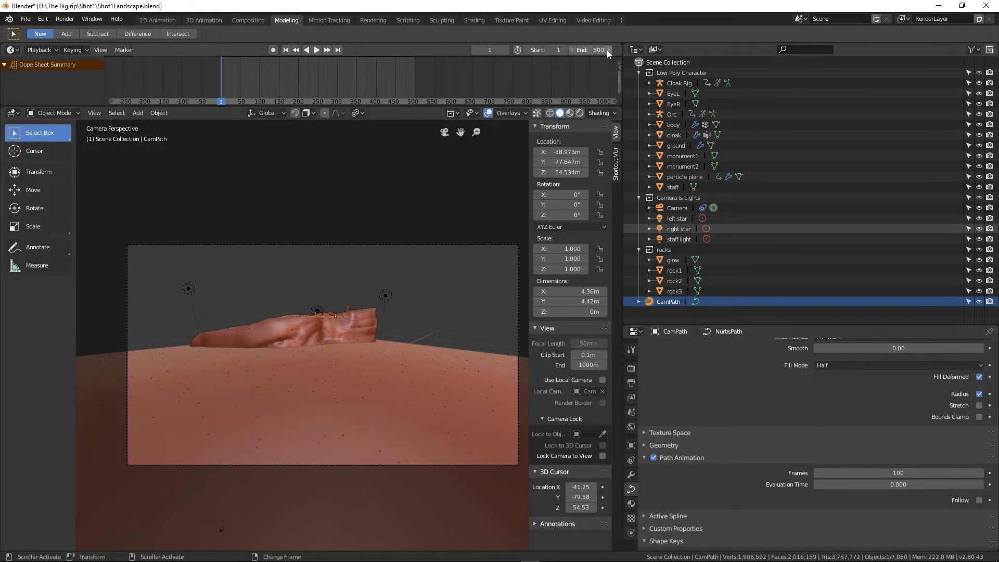
pyautogui.click(893, 471)
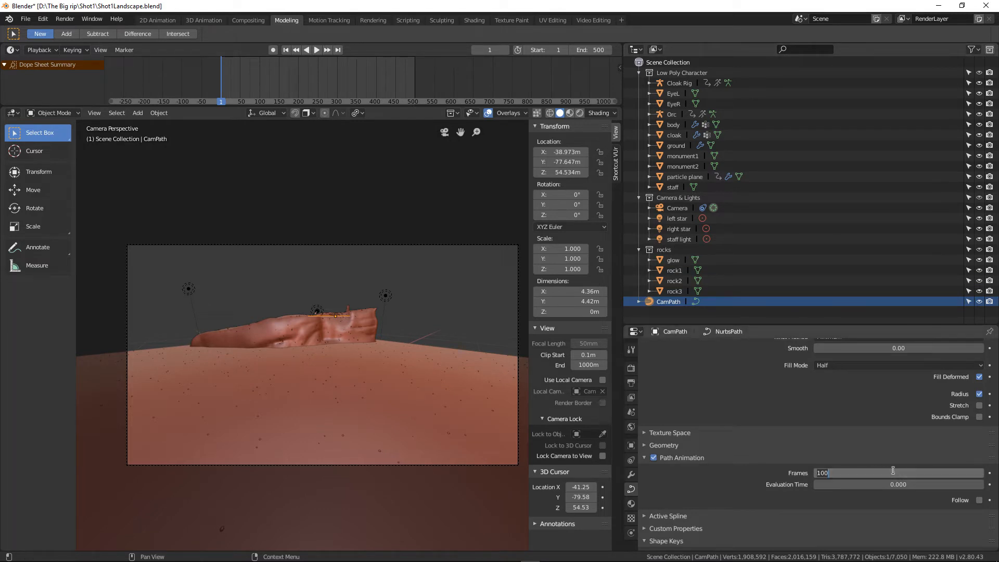
pyautogui.write('500')
pyautogui.press('Return')
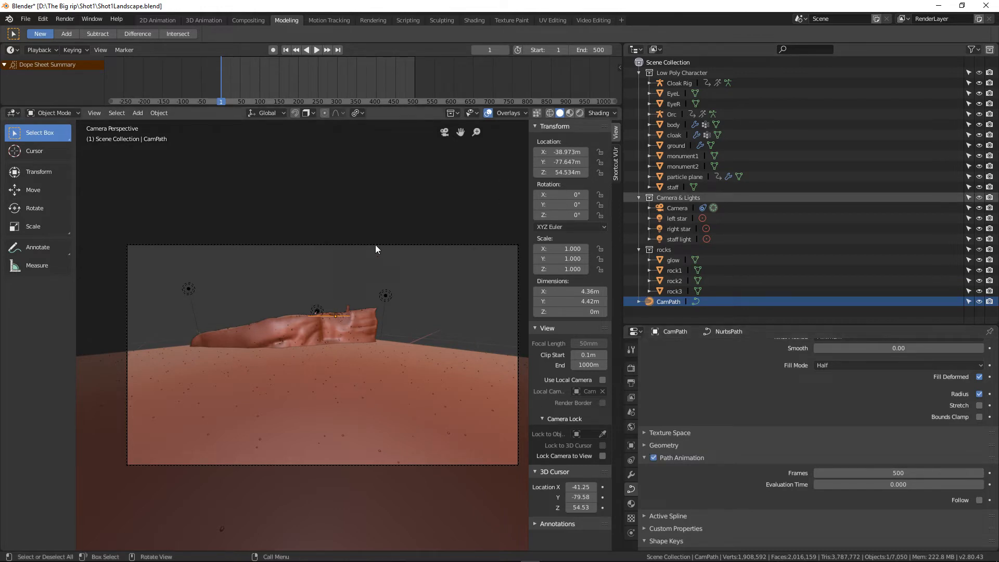
# - Animate the path from the camera's Follow Path constraint
pyautogui.click(405, 243)
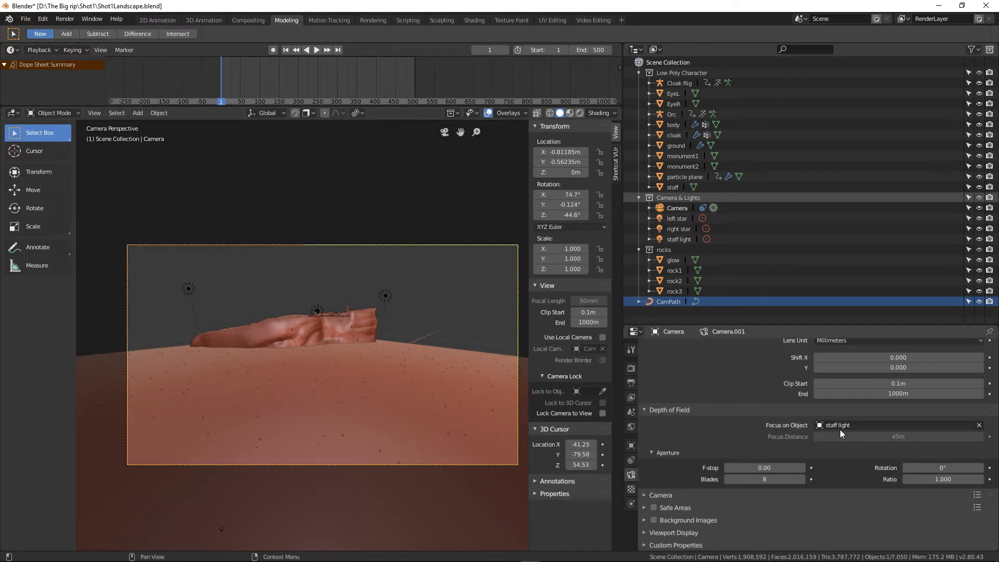
pyautogui.click(631, 461)
pyautogui.click(744, 397)
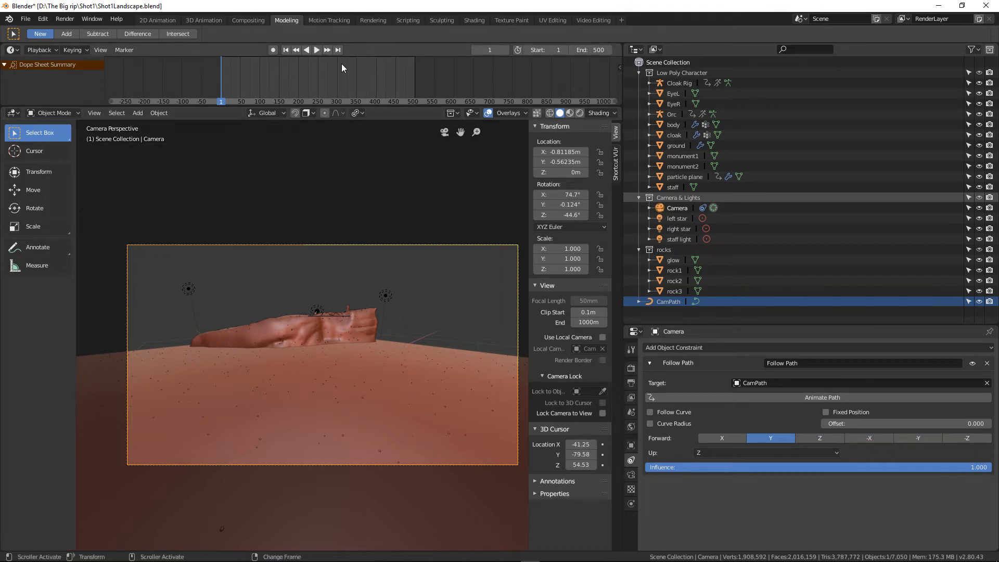
# - Play the camera animation to check the movement along the path, and return to frame 1
pyautogui.click(317, 49)
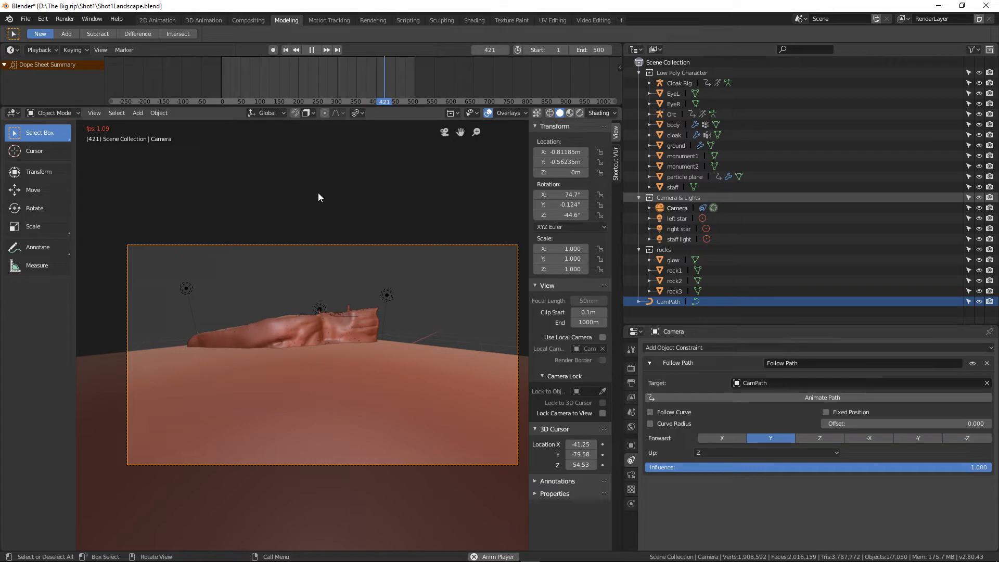
pyautogui.click(311, 50)
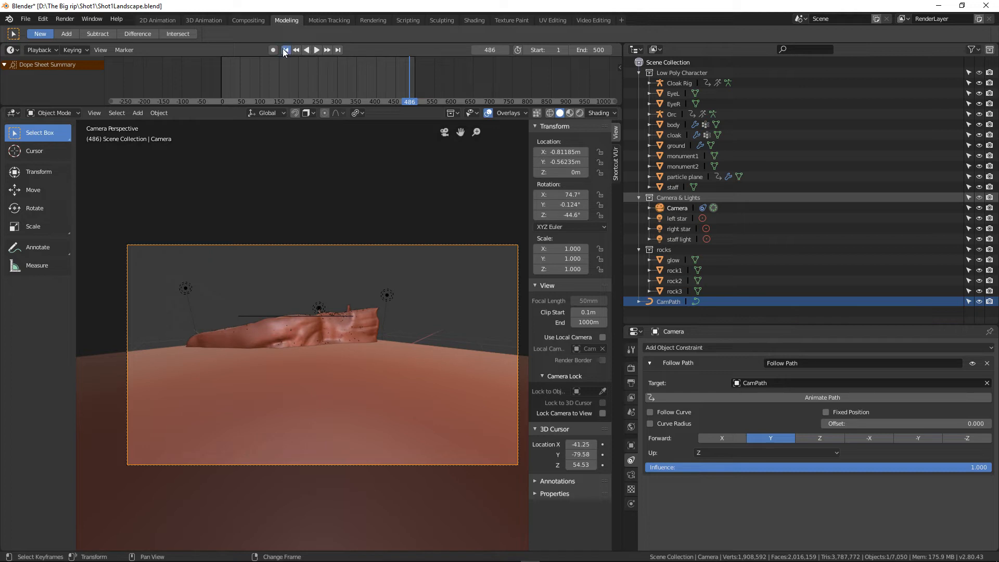
pyautogui.click(285, 50)
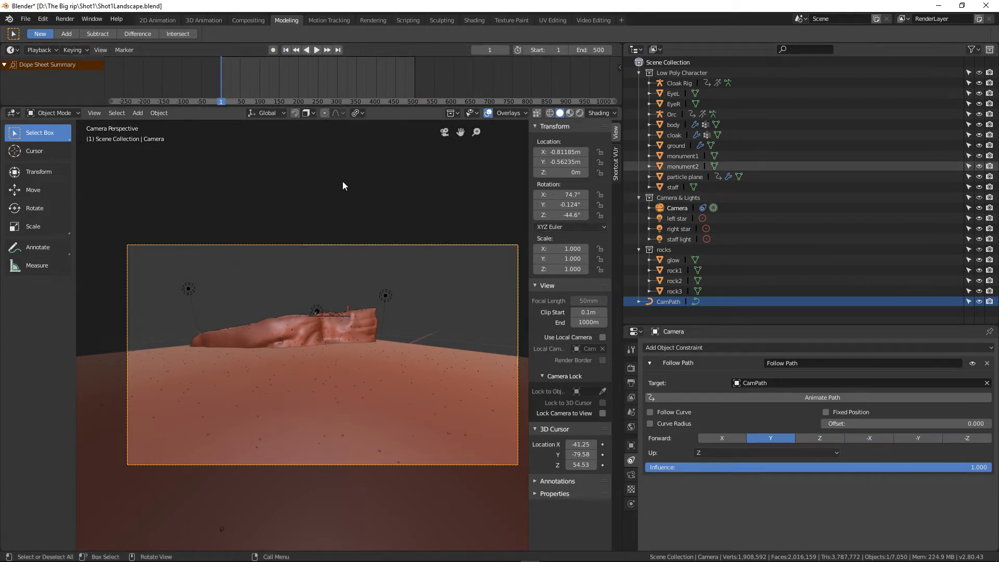
# - Edit CamPath from the top and lengthen it by moving its far end point 32.2 m in X and 18 m in Y
pyautogui.press('KP_7')
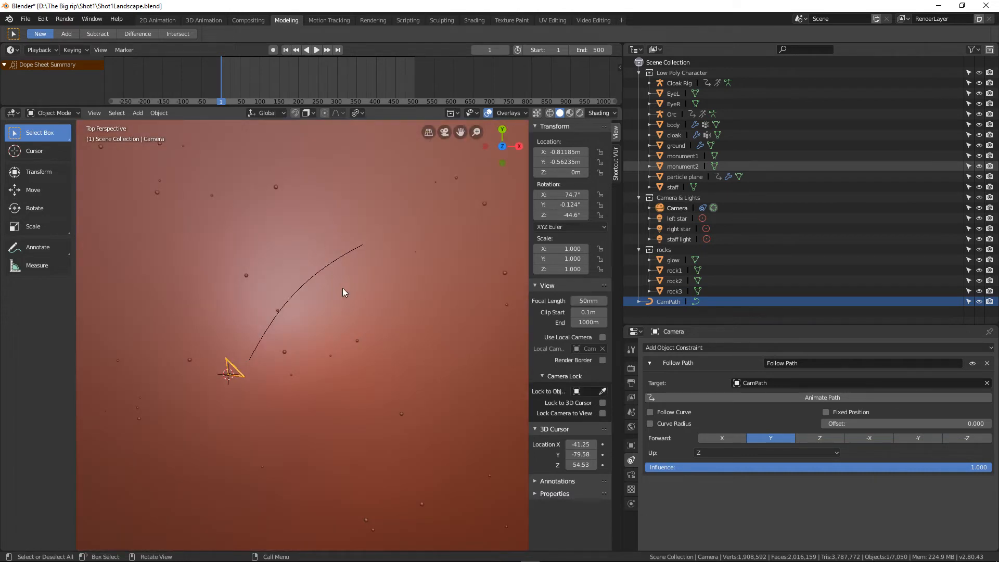
pyautogui.click(343, 257)
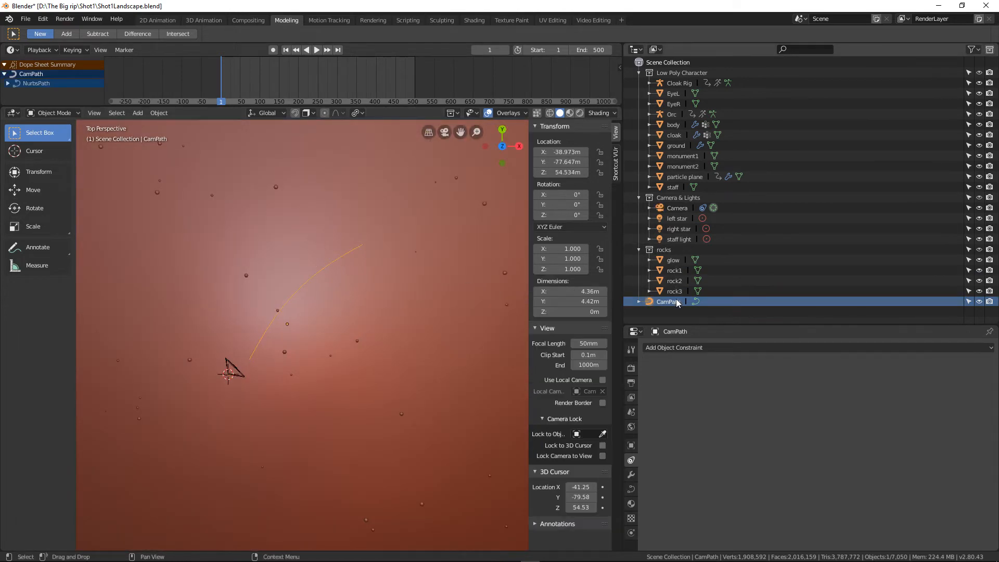
pyautogui.hotkey('ctrl', 'Tab')
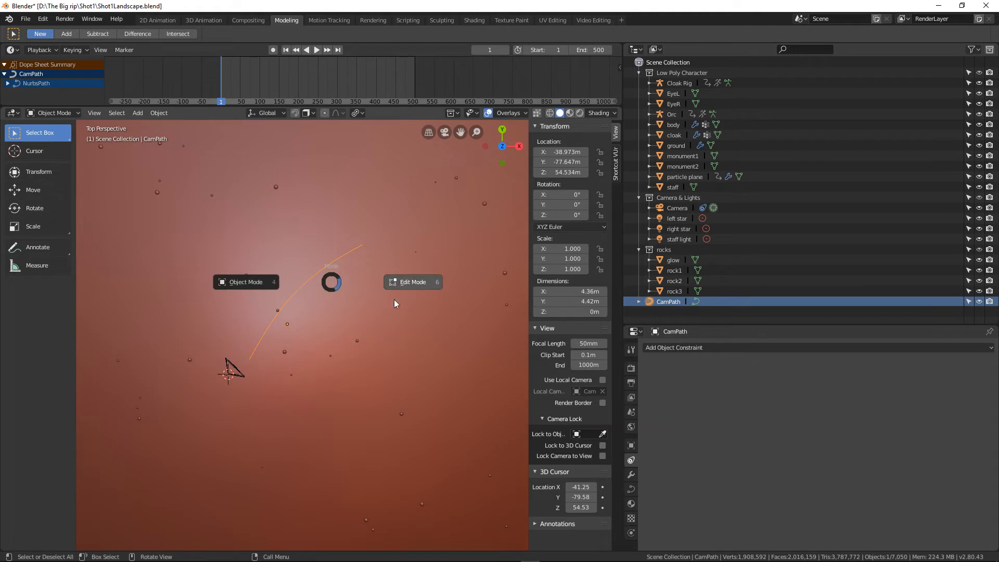
pyautogui.click(413, 286)
pyautogui.scroll(-8, 323, 312)
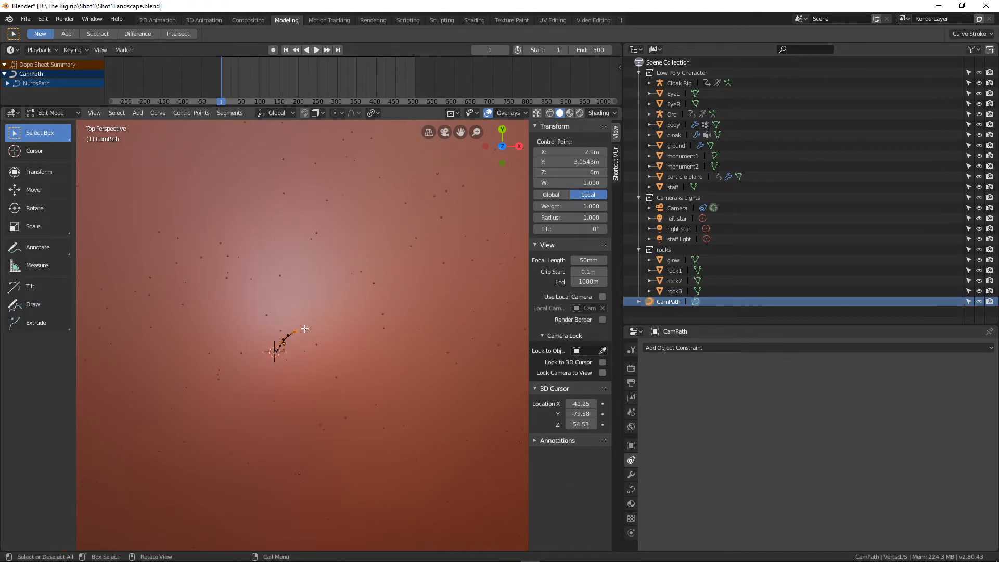
pyautogui.press('g')
pyautogui.click(443, 252)
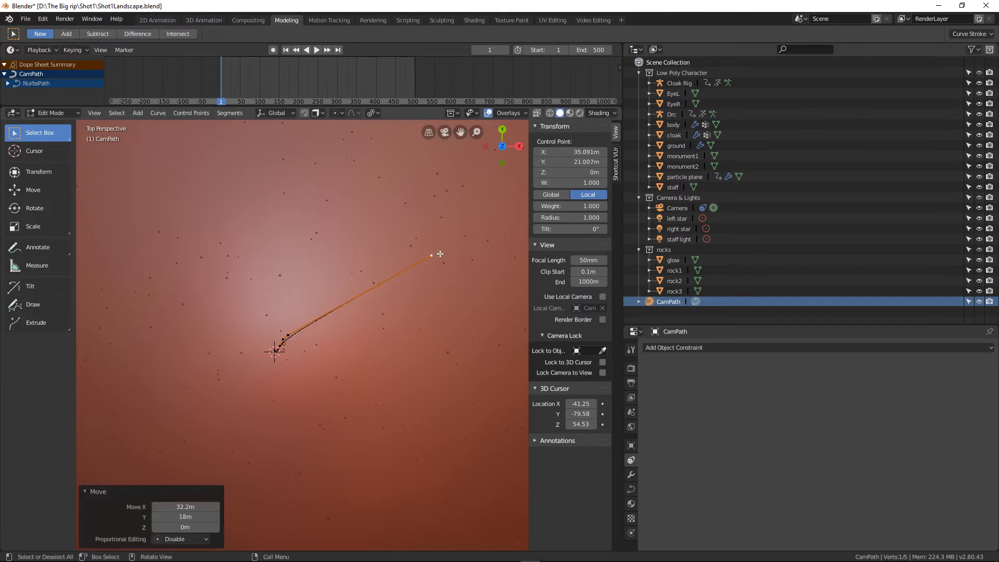
# - Move the control point next to CamPath's far end 23.7 m in X and 16.3 m in Y, toward that end
pyautogui.click(289, 336)
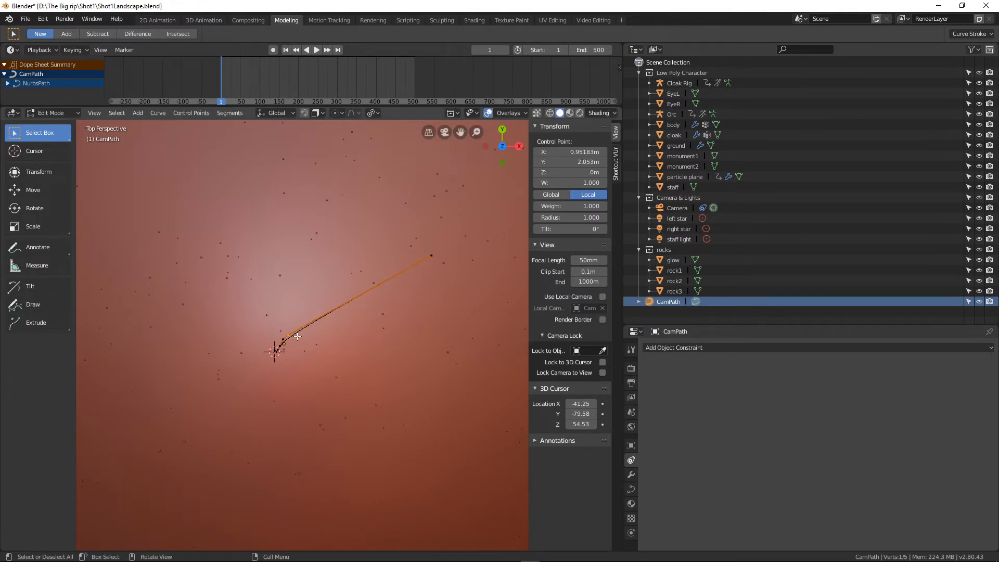
pyautogui.scroll(1, 321, 330)
pyautogui.press('g')
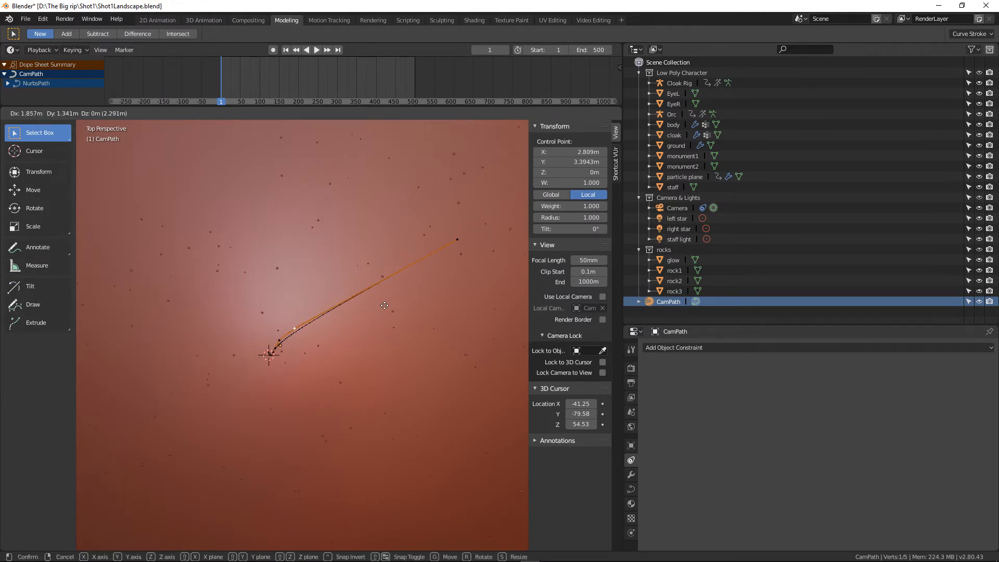
pyautogui.click(483, 237)
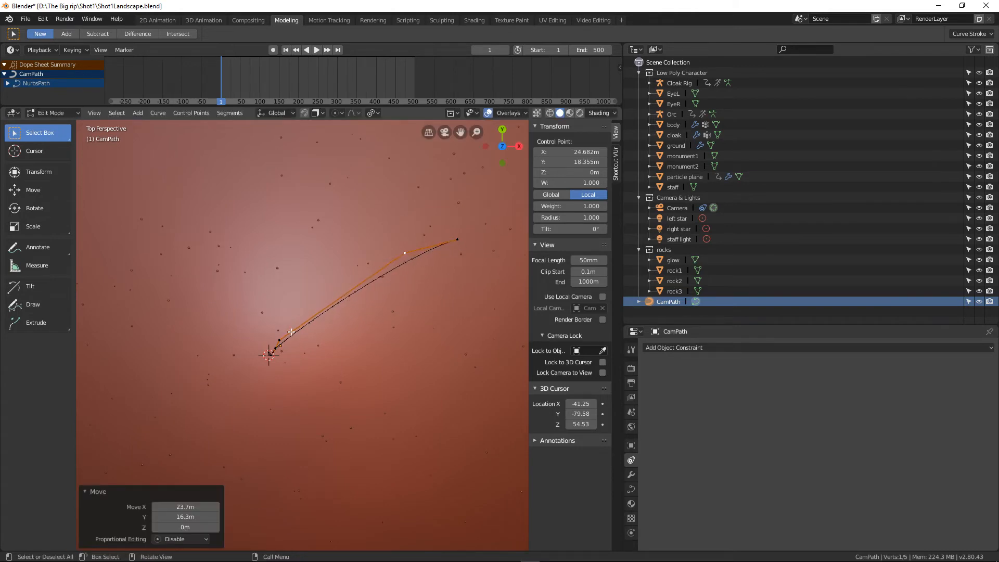
# - Move CamPath's middle control point outward along the path to spread out the curve
pyautogui.click(290, 338)
pyautogui.press('g')
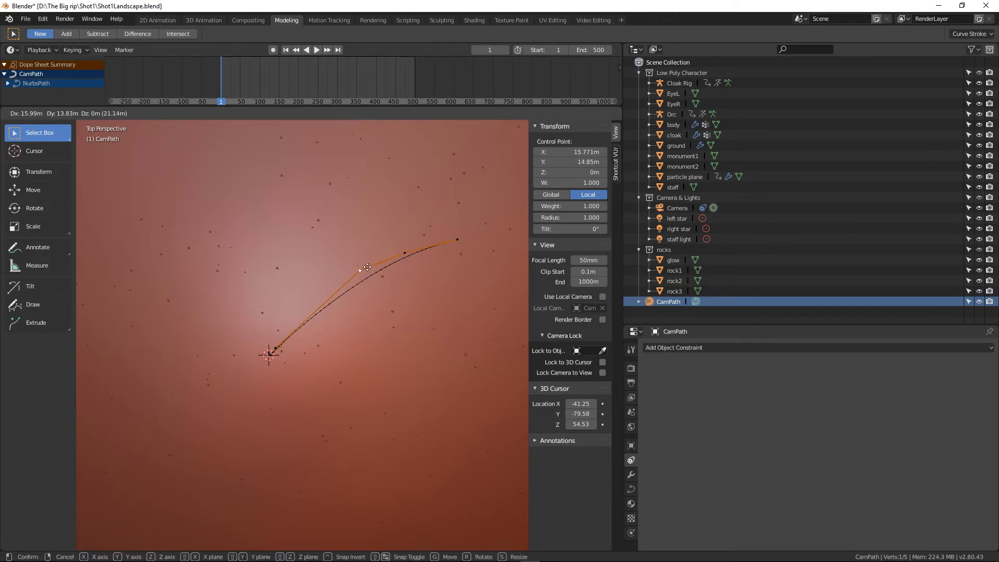
pyautogui.click(358, 273)
# - Move CamPath's second control point 6.5 m in X and 8.98 m in Y to smooth the curve, and check its shape
pyautogui.click(290, 336)
pyautogui.press('g')
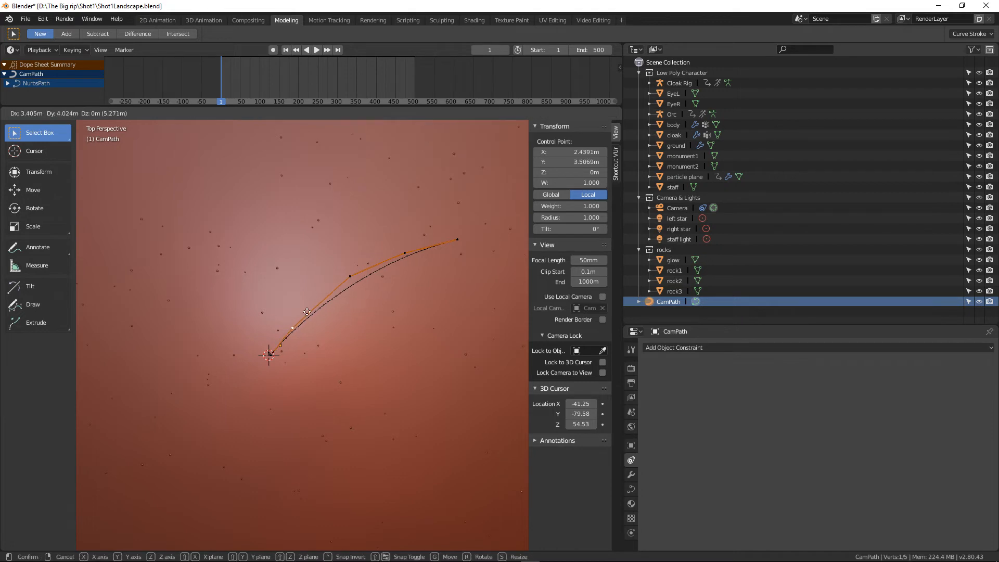
pyautogui.click(316, 294)
pyautogui.scroll(-2, 379, 319)
pyautogui.moveTo(380, 319)
pyautogui.mouseDown(button='middle')
pyautogui.moveTo(369, 264)
pyautogui.moveTo(378, 328)
pyautogui.mouseUp(button='middle')
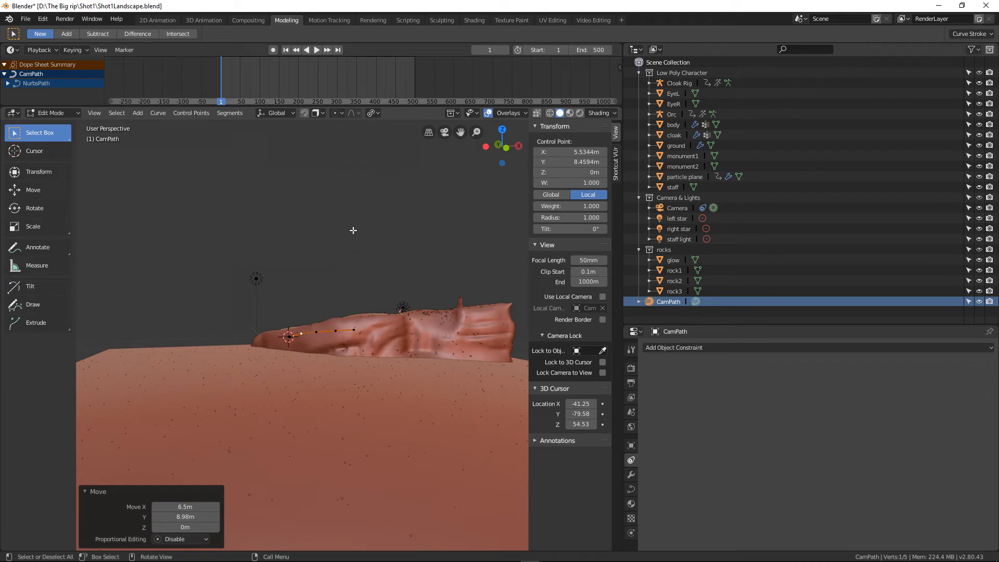
pyautogui.moveTo(312, 350); pyautogui.dragTo(375, 362, button='middle')
# - Return CamPath to Object Mode and look through the scene camera
pyautogui.hotkey('ctrl', 'Tab')
pyautogui.hotkey('ctrl', 'Tab')
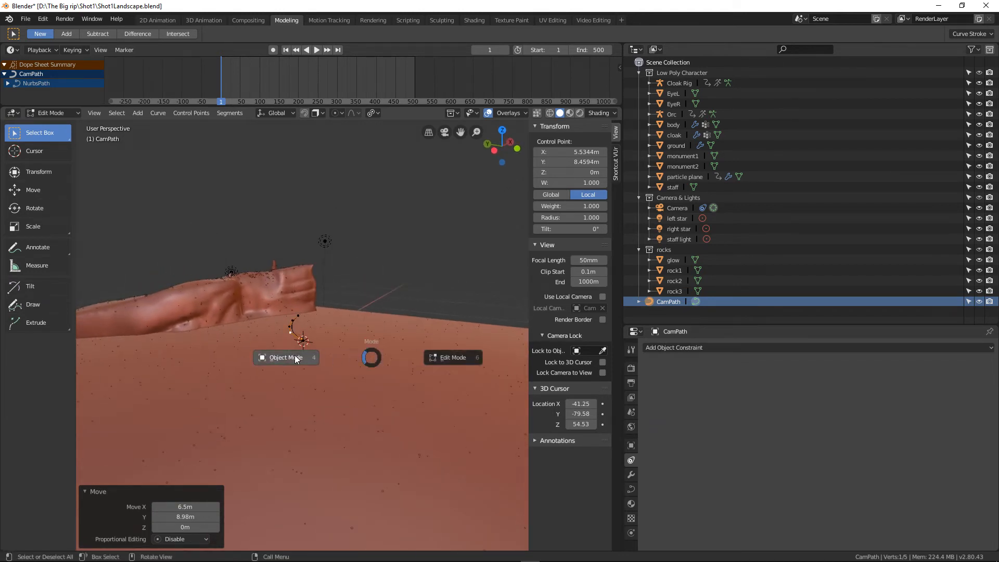
pyautogui.click(289, 358)
pyautogui.moveTo(289, 357); pyautogui.dragTo(311, 352, button='middle')
pyautogui.press('KP_0')
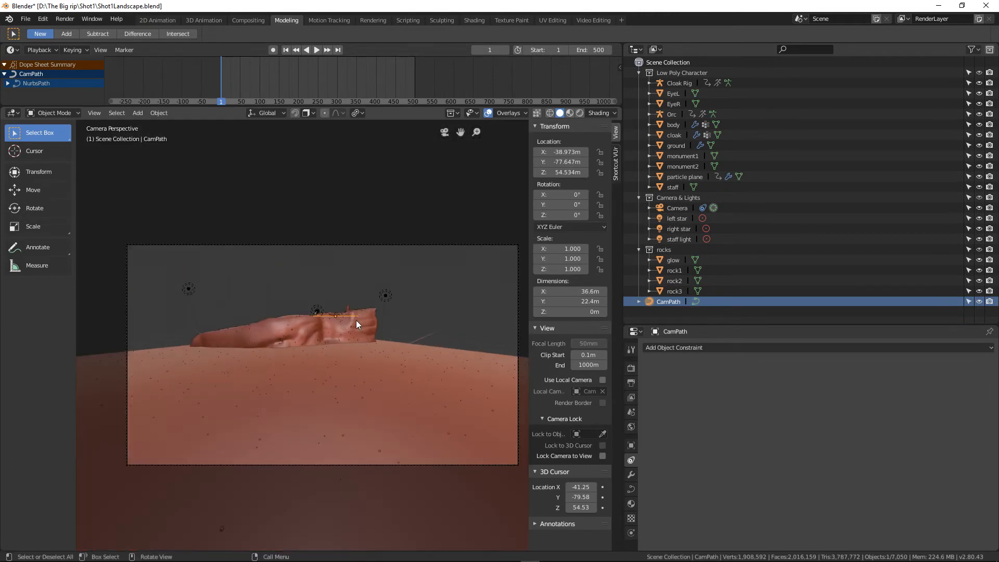
# - Play the camera animation in wireframe shading and stop it at frame 24
pyautogui.click(549, 113)
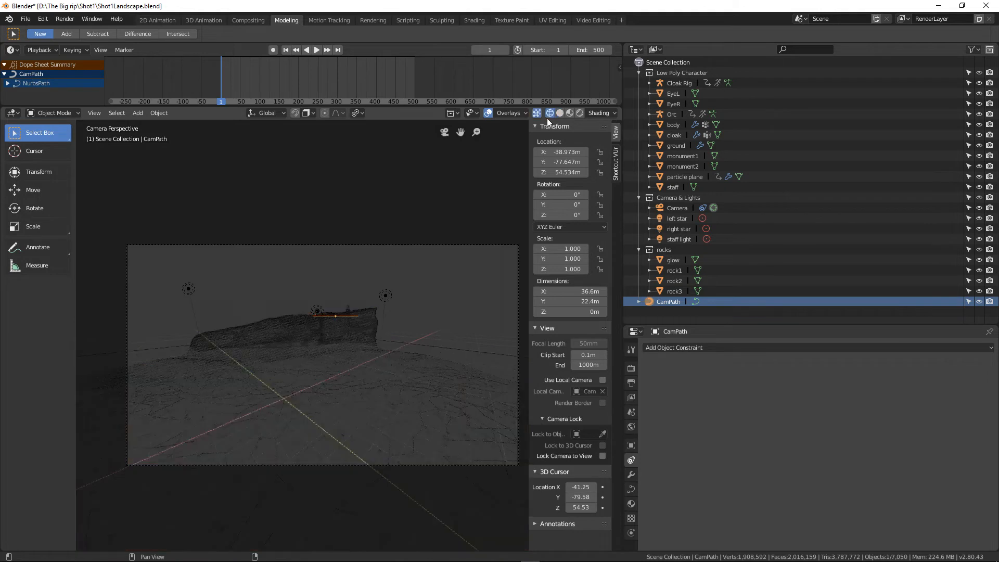
pyautogui.click(316, 50)
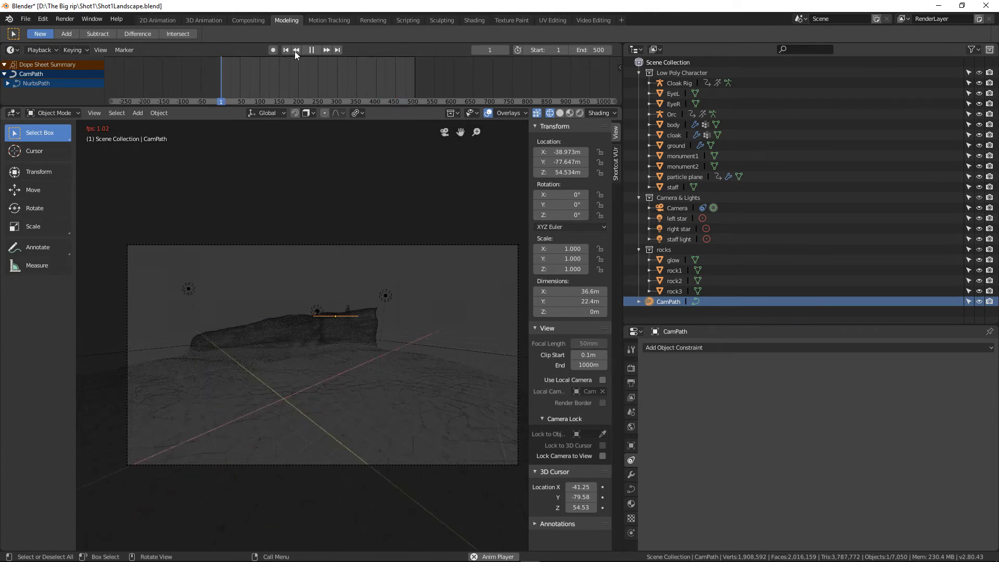
pyautogui.click(313, 54)
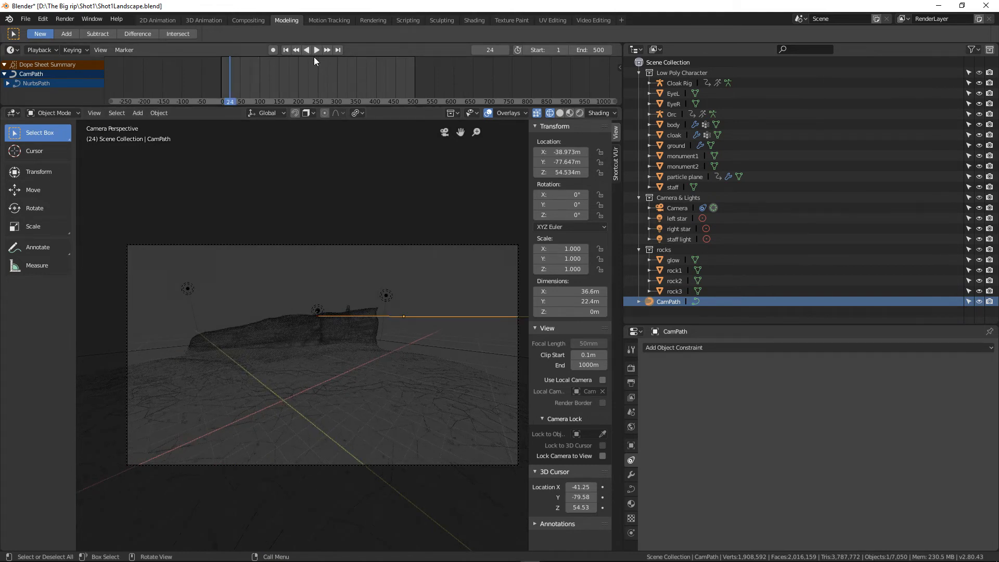
# - Preview the camera view with rendered shading and render a still of frame 24 for inspection
pyautogui.click(689, 207)
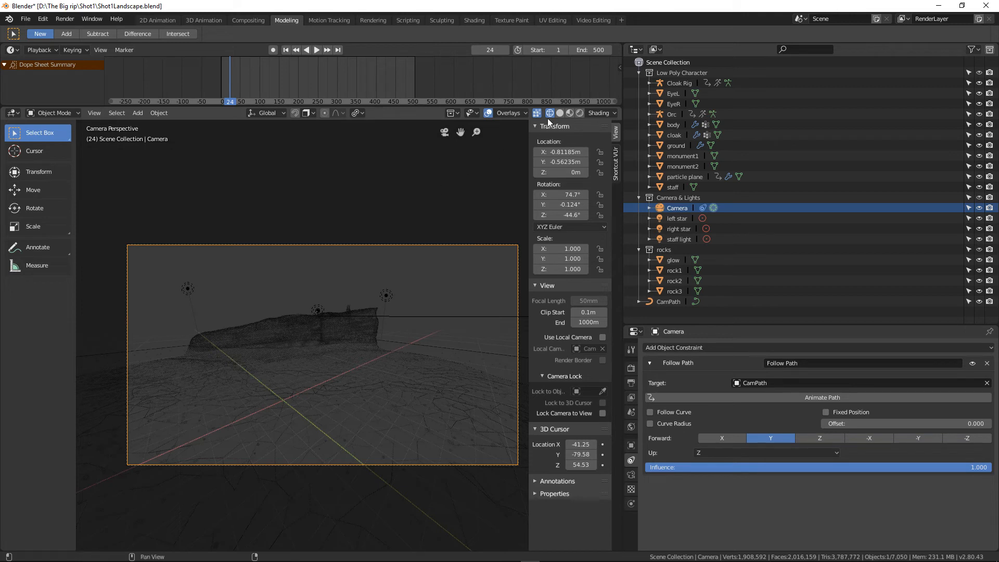
pyautogui.hotkey('shift', 'z')
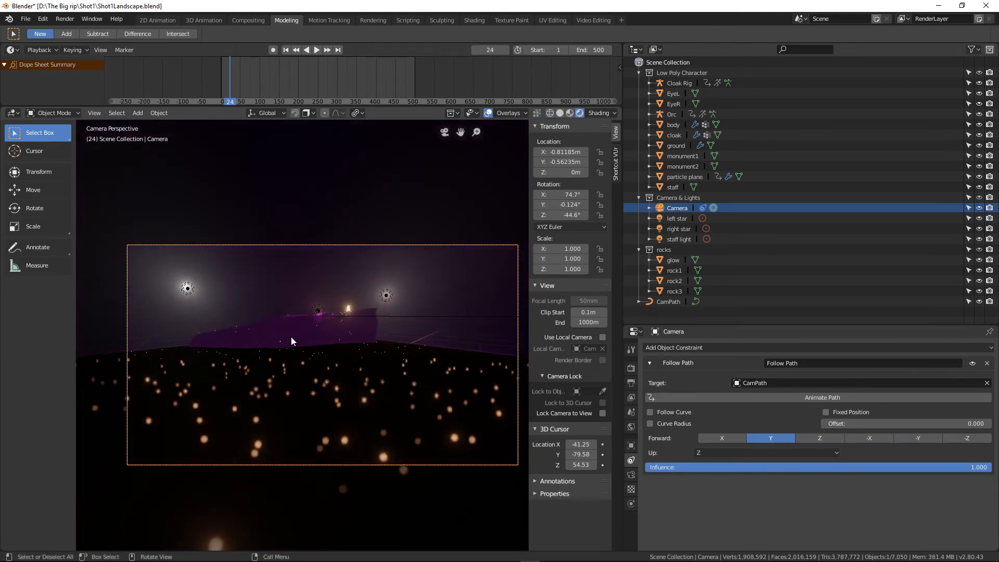
pyautogui.press('F12')
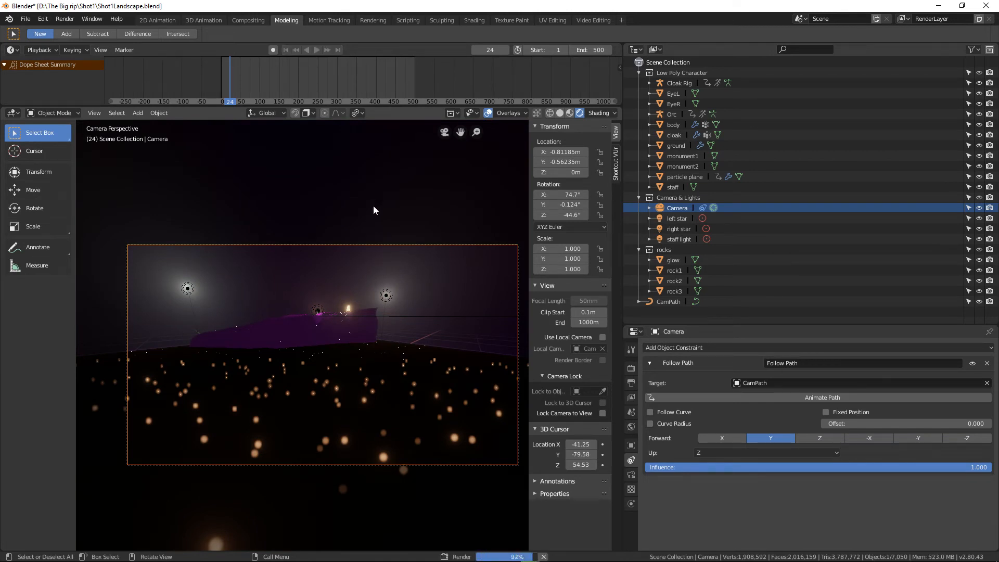
pyautogui.click(374, 20)
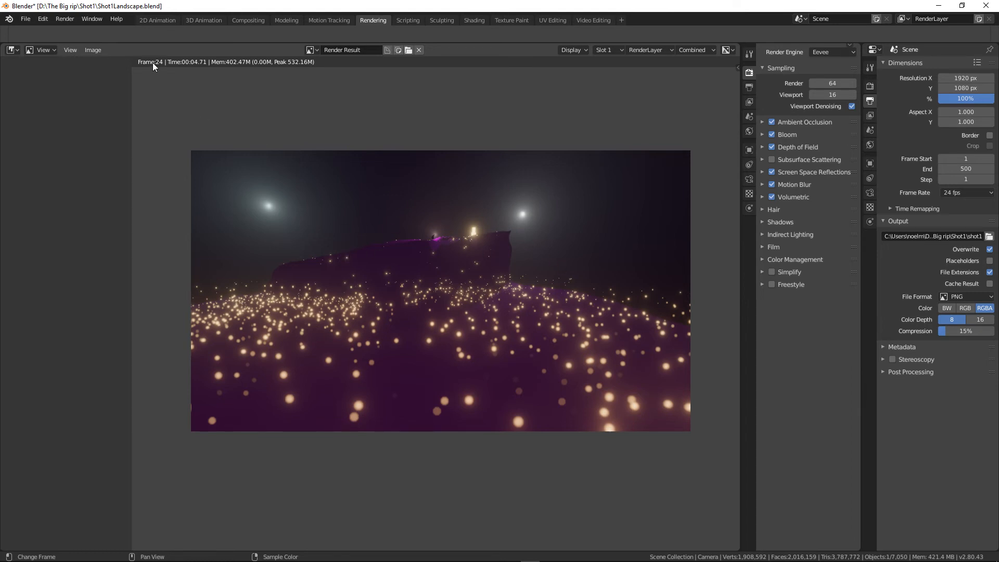
# - Return to the Modeling workspace and go to the final frame, 500
pyautogui.click(203, 20)
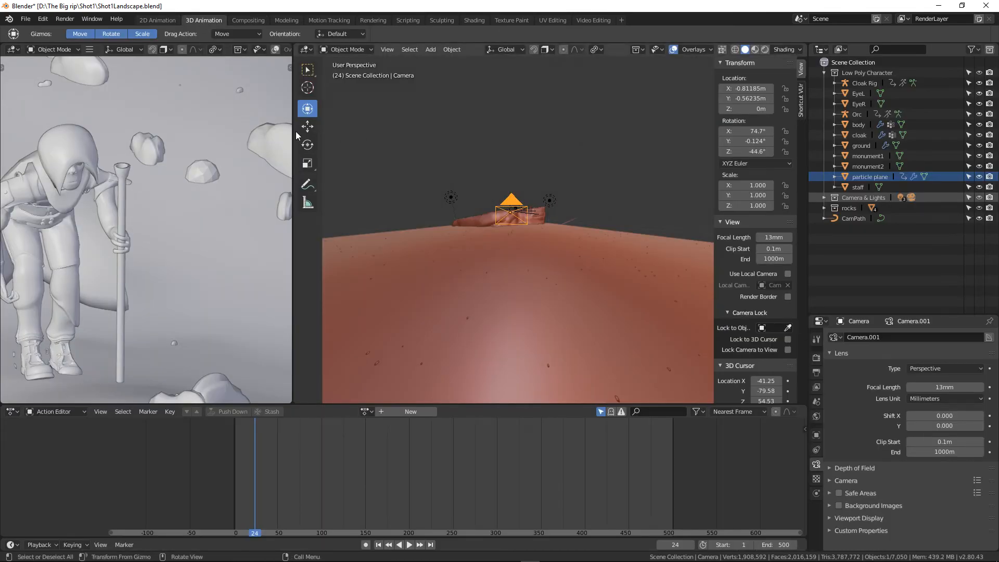
pyautogui.click(288, 20)
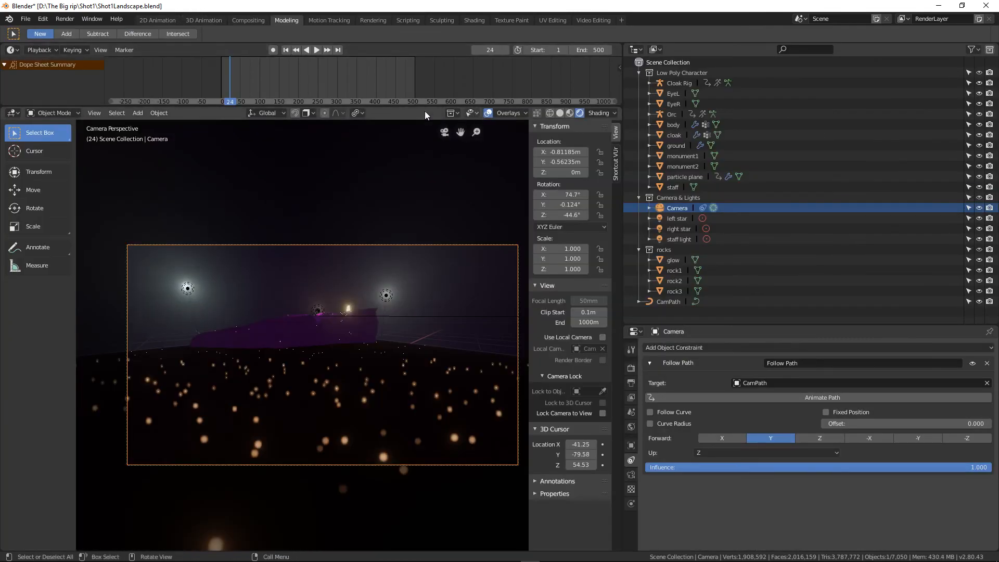
pyautogui.click(339, 50)
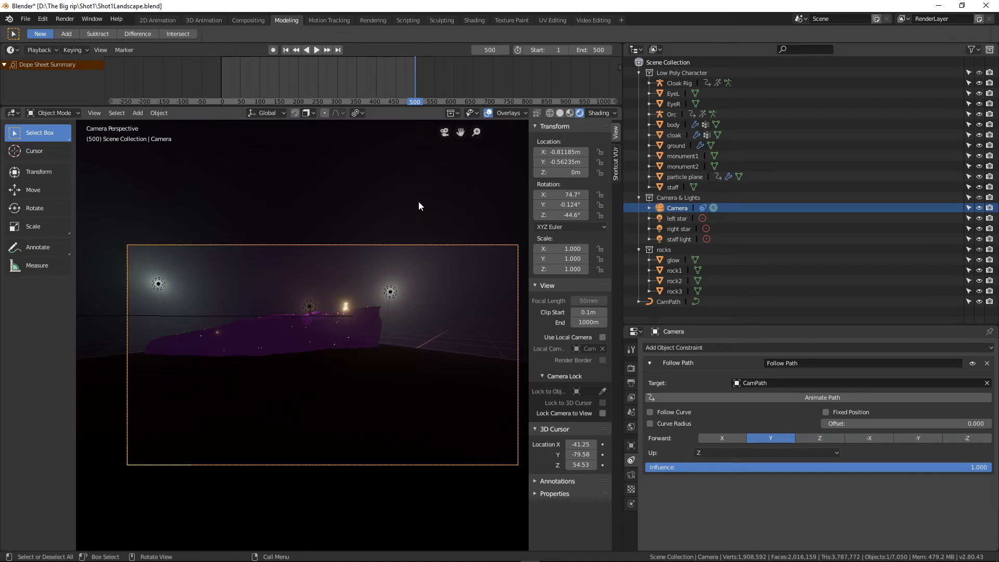
# - Examine CamPath's curve and the camera at its far end from several angles in solid shading
pyautogui.moveTo(419, 206)
pyautogui.mouseDown(button='middle')
pyautogui.moveTo(383, 223)
pyautogui.moveTo(355, 217)
pyautogui.moveTo(325, 307)
pyautogui.moveTo(455, 167)
pyautogui.mouseUp(button='middle')
pyautogui.click(560, 113)
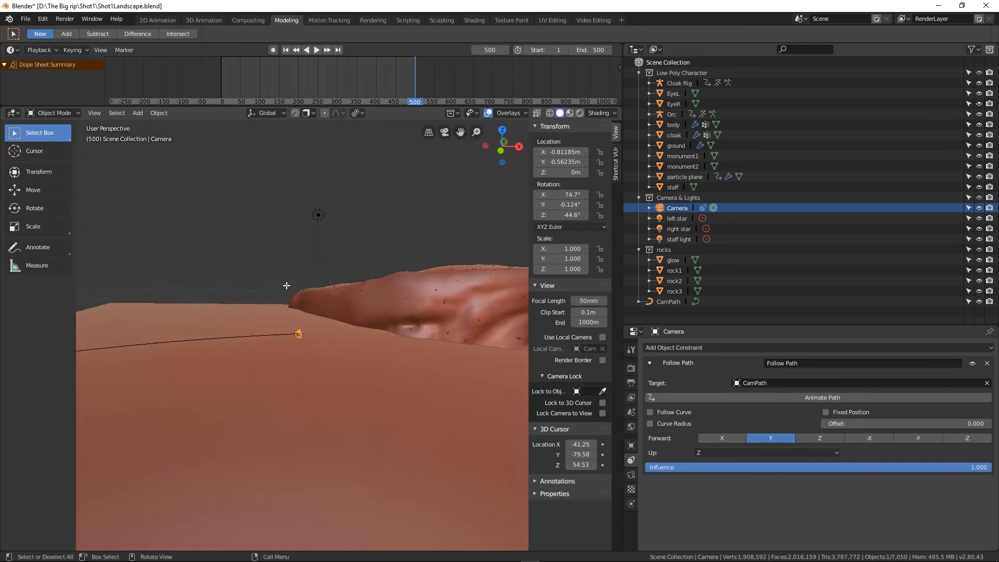
pyautogui.moveTo(287, 286); pyautogui.dragTo(373, 370, button='middle')
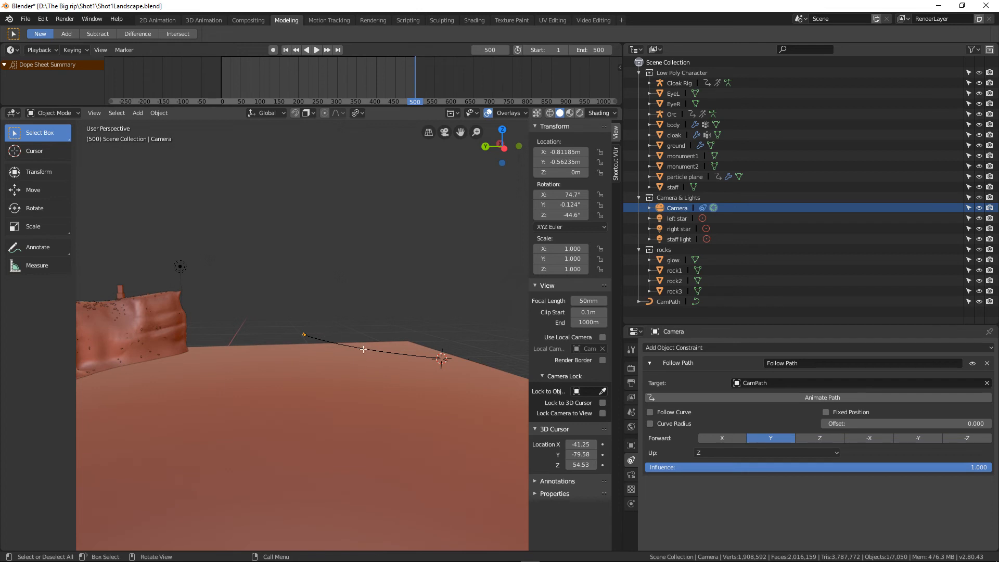
pyautogui.moveTo(382, 357); pyautogui.dragTo(294, 366, button='middle')
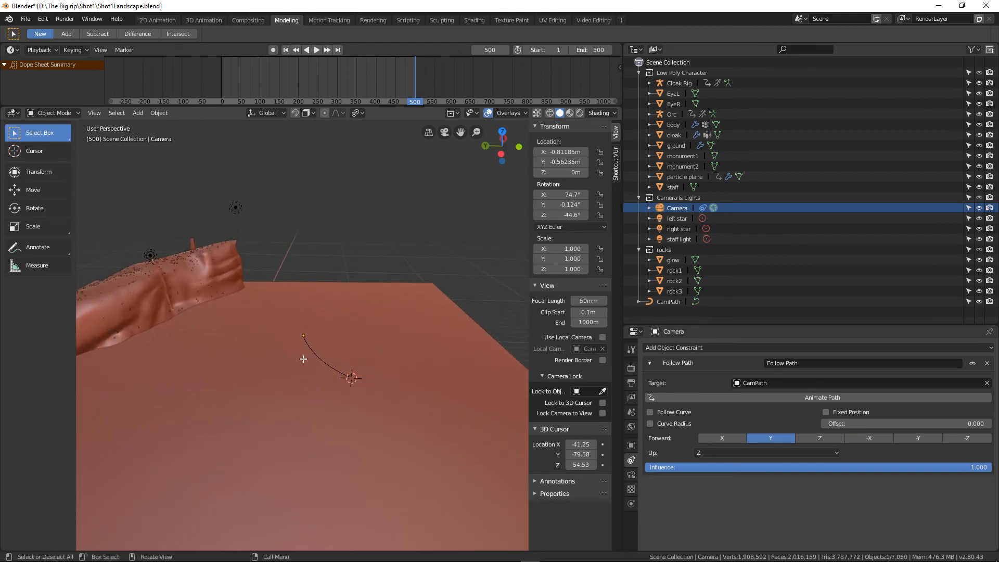
pyautogui.scroll(2, 300, 360)
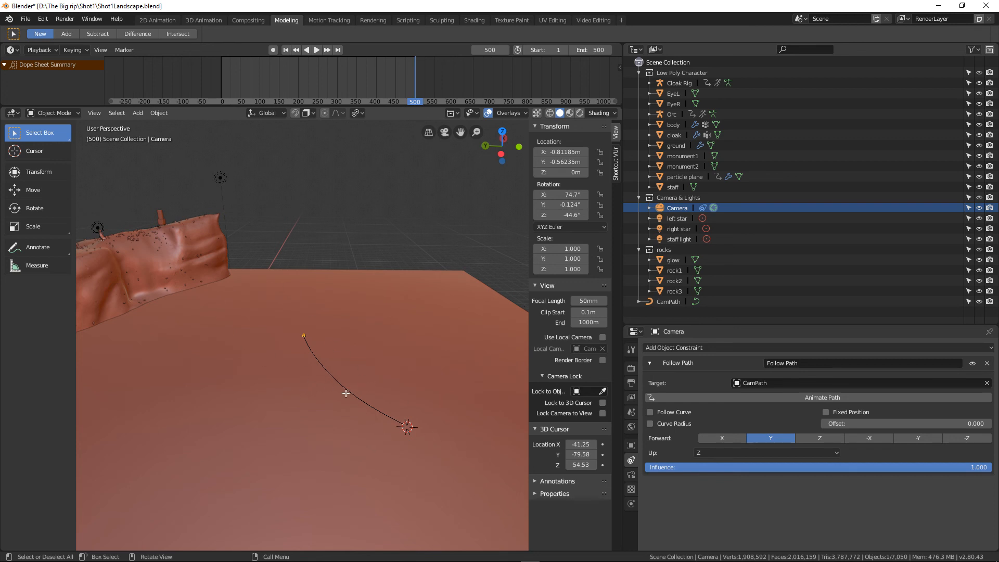
pyautogui.moveTo(357, 392); pyautogui.dragTo(236, 373, button='middle')
pyautogui.scroll(3, 235, 373)
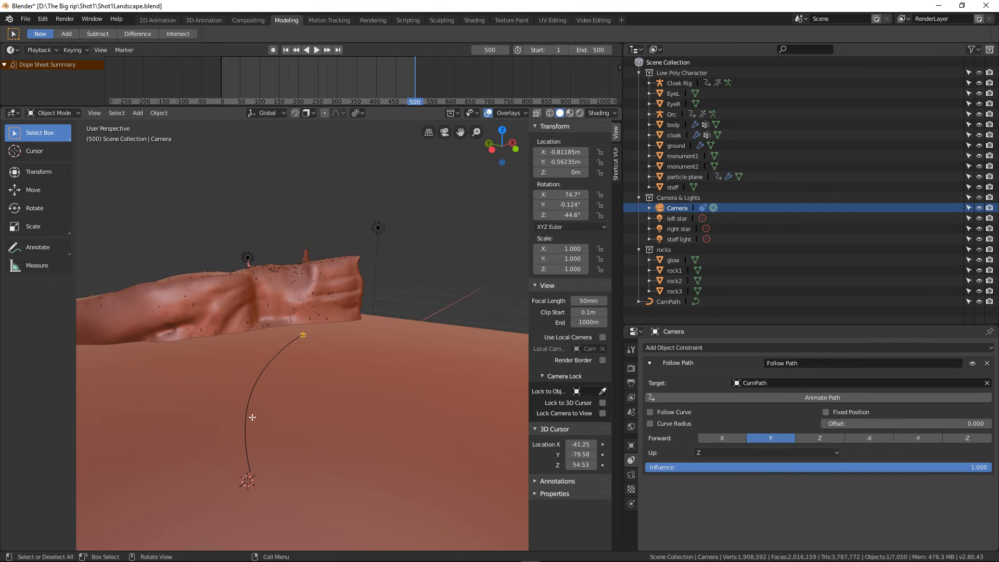
pyautogui.moveTo(268, 374); pyautogui.dragTo(283, 406, button='middle')
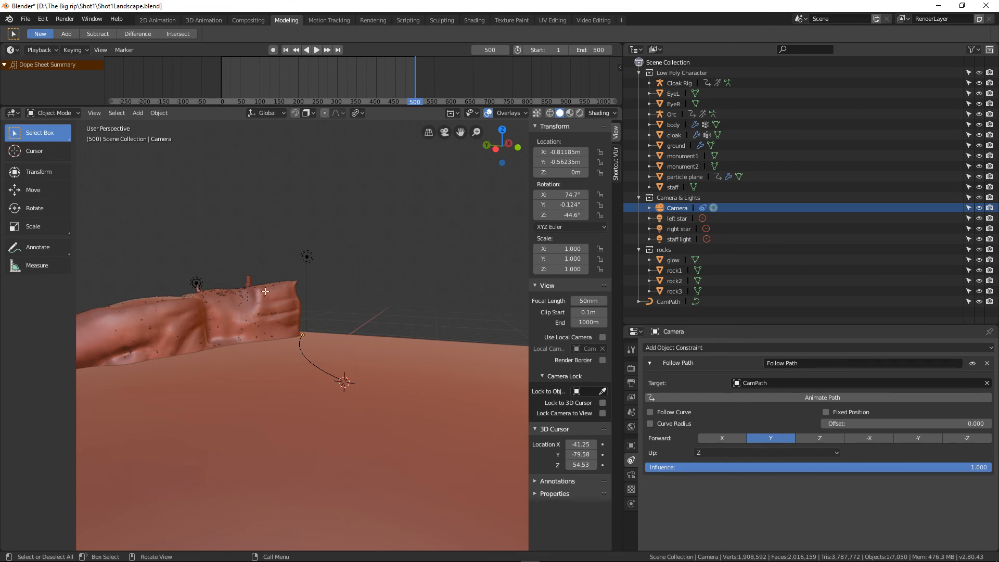
pyautogui.moveTo(265, 291); pyautogui.dragTo(322, 310, button='middle')
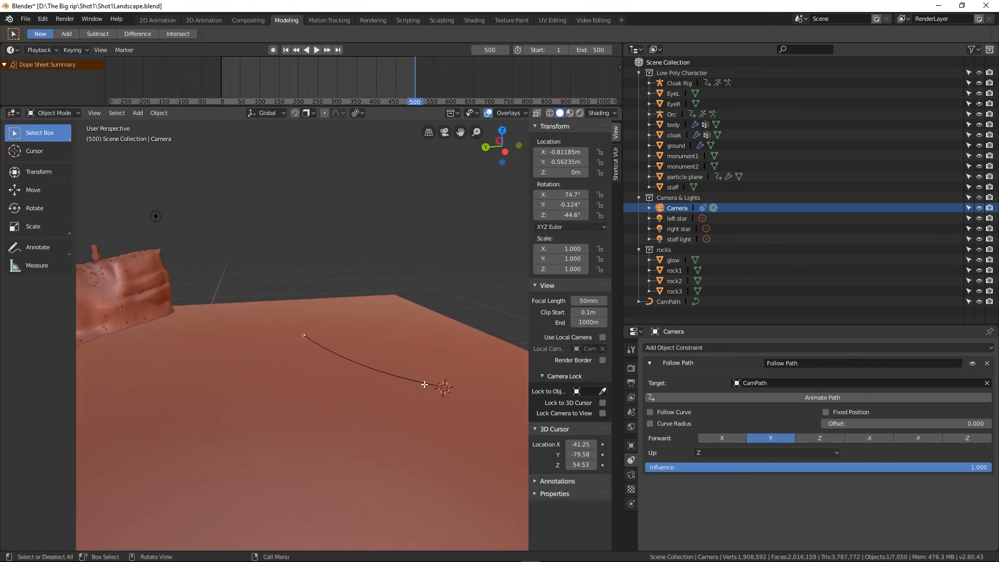
pyautogui.moveTo(299, 324); pyautogui.dragTo(245, 332, button='middle')
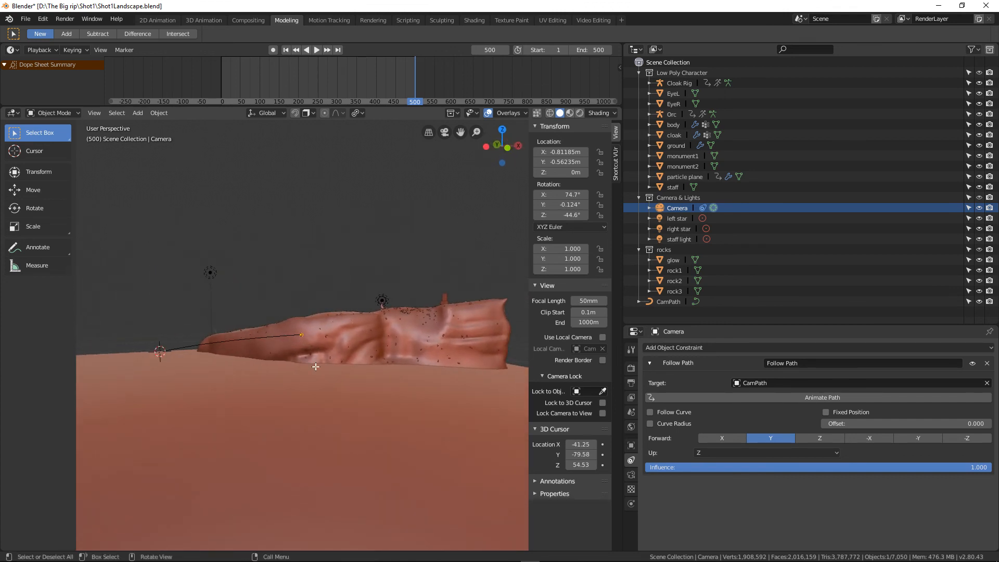
pyautogui.moveTo(312, 360); pyautogui.dragTo(359, 340, button='middle')
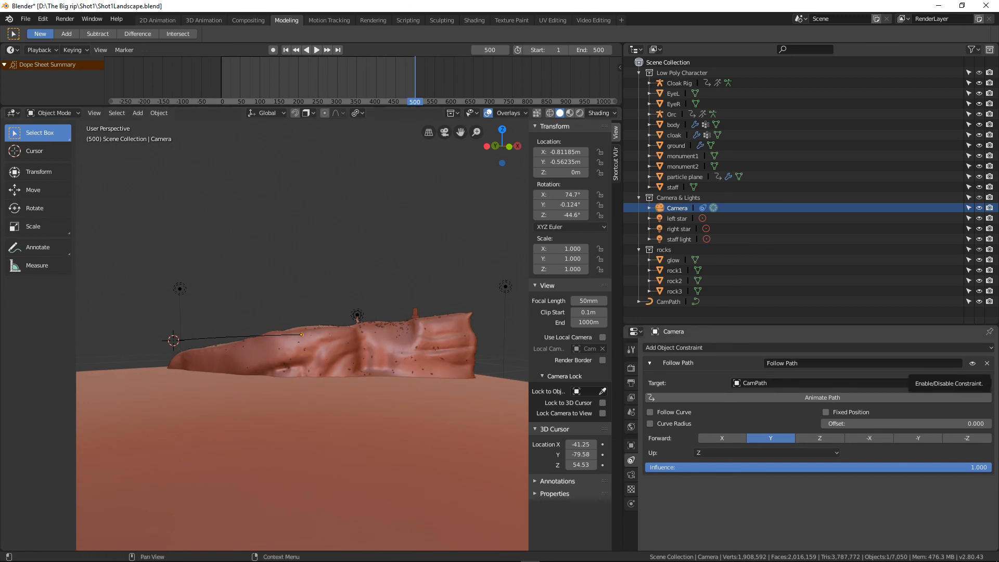